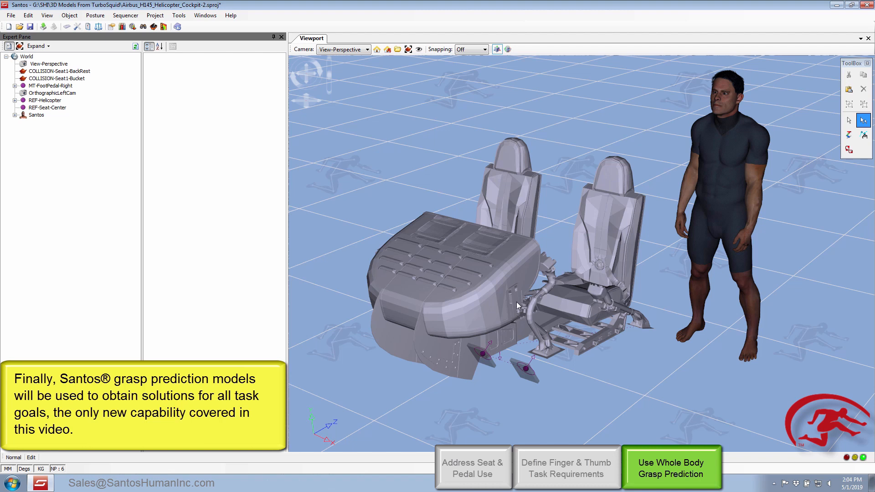
Add three end effectors to the sole of Santos's right foot: inner ball, big toe and outer ball.
{"action": "middle_click_drag", "start_coordinate": [516, 301], "coordinate": [511, 313]}
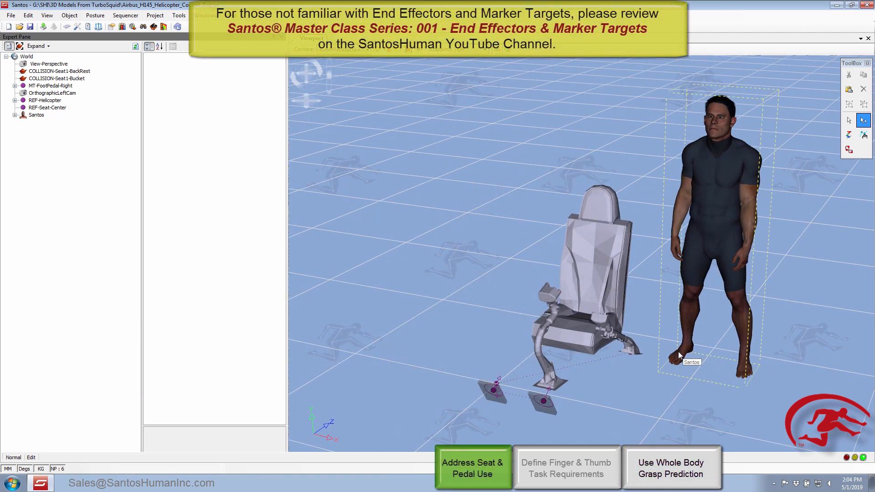
{"action": "middle_click_drag", "start_coordinate": [678, 351], "coordinate": [683, 289]}
{"action": "right_click_drag", "start_coordinate": [683, 289], "coordinate": [684, 349]}
{"action": "middle_click_drag", "start_coordinate": [684, 349], "coordinate": [651, 354]}
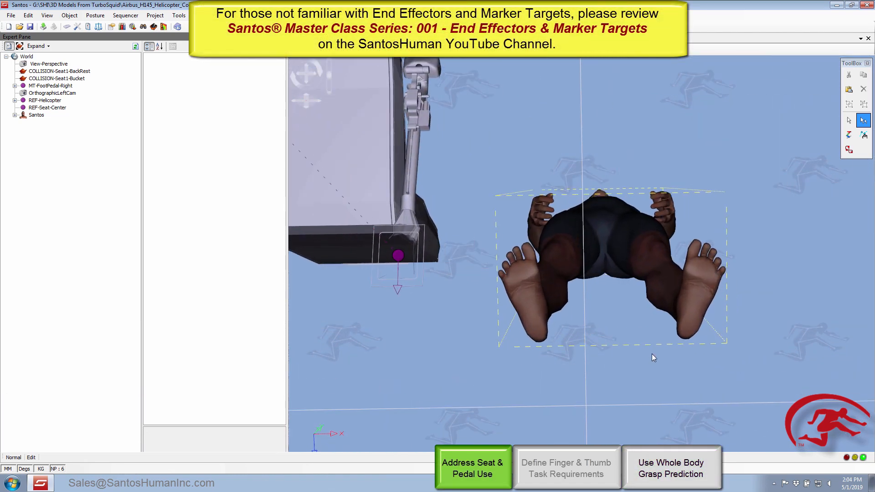
{"action": "scroll", "coordinate": [652, 353], "scroll_direction": "up", "scroll_amount": 1}
{"action": "right_click", "coordinate": [525, 268]}
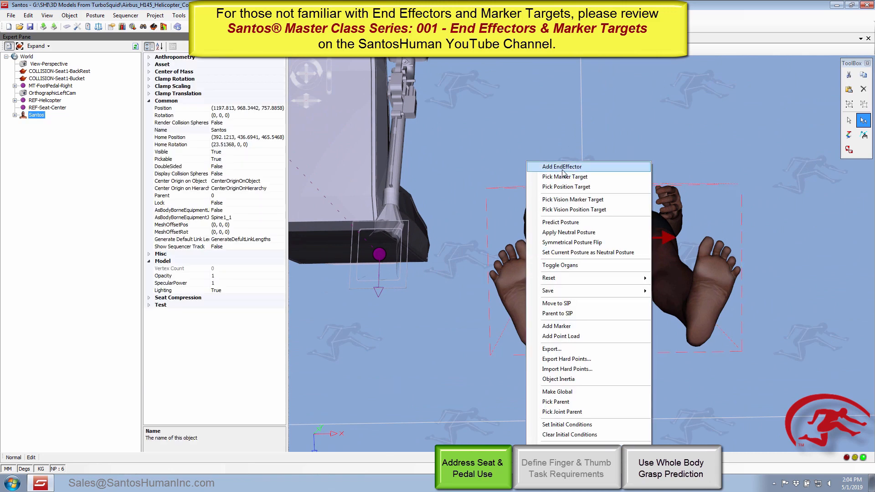
{"action": "left_click", "coordinate": [565, 167]}
{"action": "right_click", "coordinate": [519, 247]}
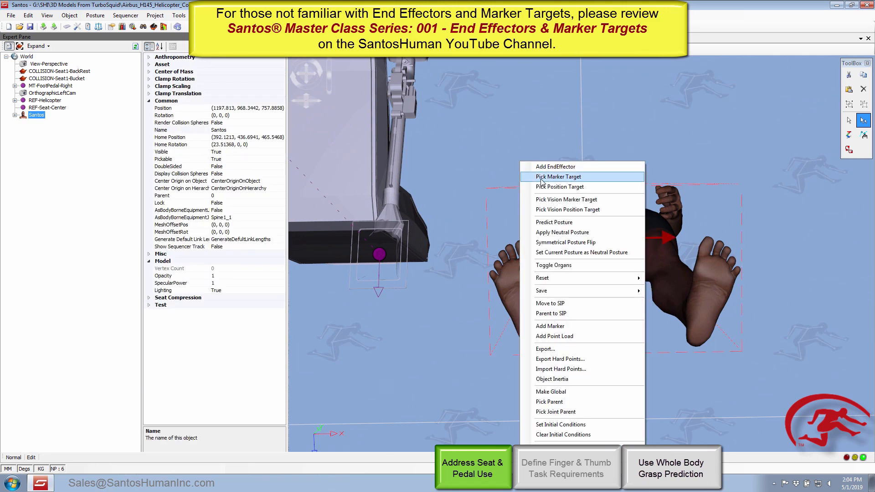
{"action": "left_click", "coordinate": [555, 167]}
{"action": "right_click", "coordinate": [503, 281]}
{"action": "left_click", "coordinate": [554, 166]}
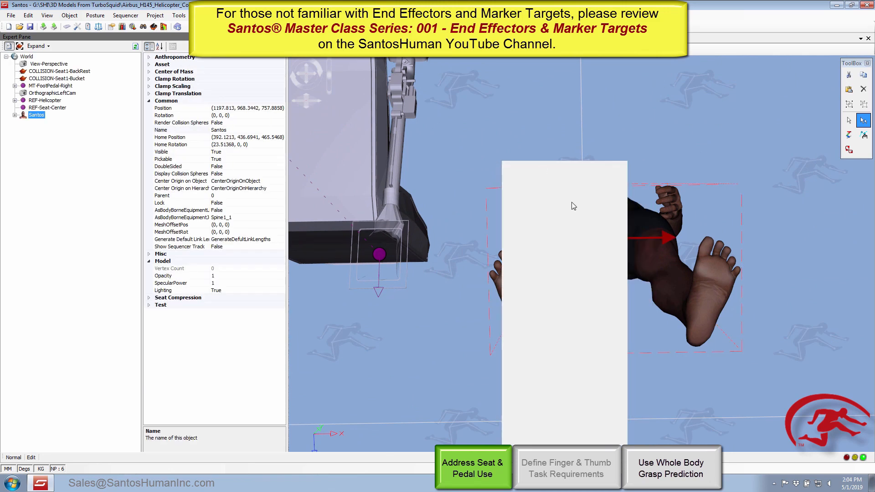
Add three end effectors to the sole of Santos's left foot: inner ball, big toe and outer ball.
{"action": "right_click", "coordinate": [703, 270]}
{"action": "left_click", "coordinate": [737, 166]}
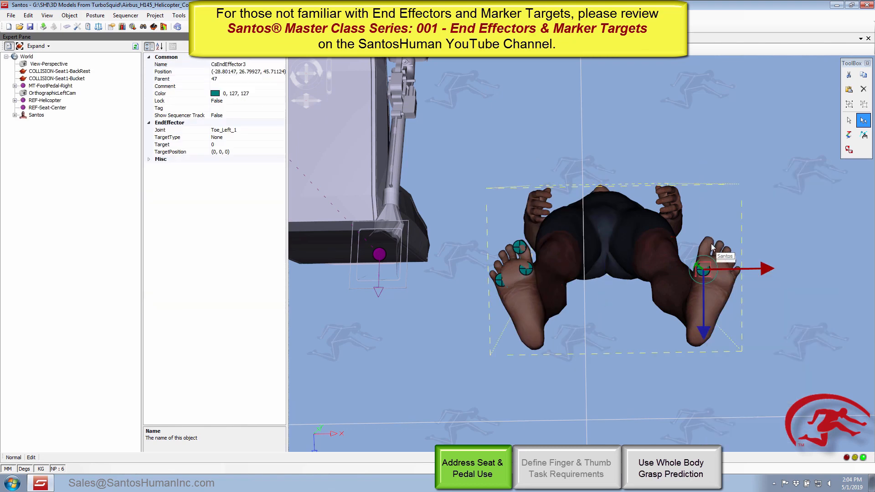
{"action": "right_click", "coordinate": [707, 244]}
{"action": "left_click", "coordinate": [739, 166]}
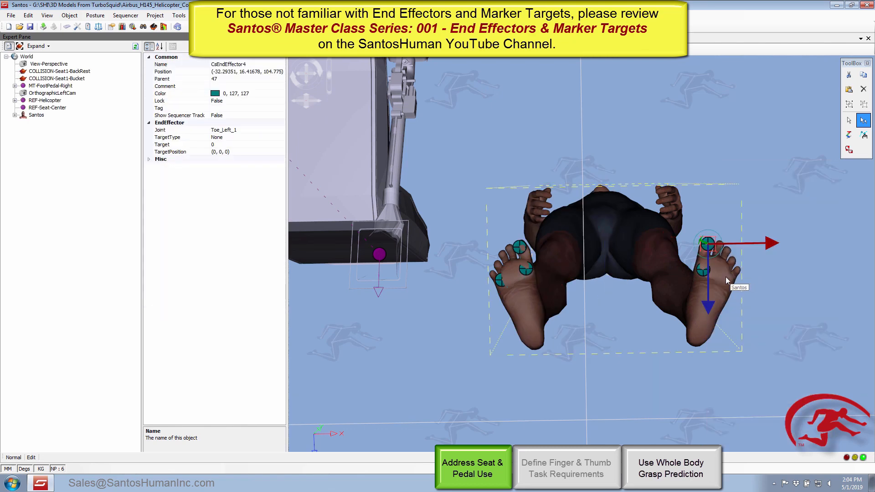
{"action": "right_click", "coordinate": [725, 277]}
{"action": "left_click", "coordinate": [757, 168]}
Assign the MT-FootPedal-Left marker as the target of all three left foot end effectors.
{"action": "left_click_drag", "start_coordinate": [737, 176], "coordinate": [658, 418]}
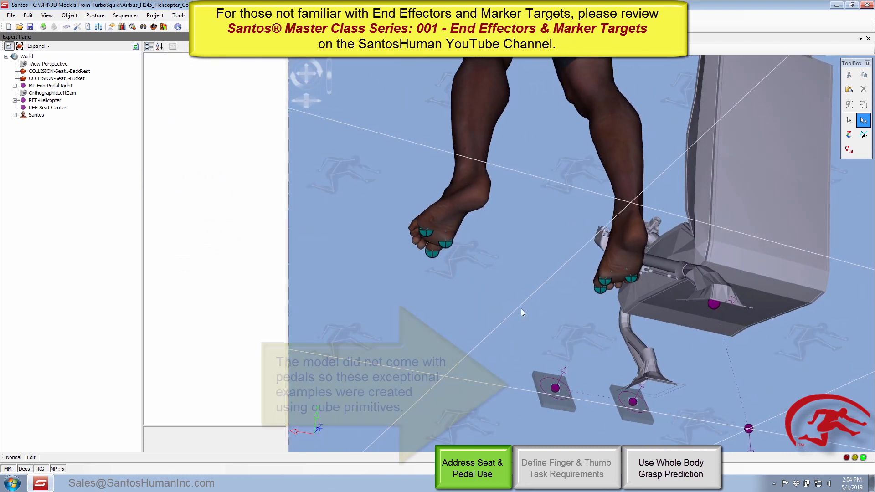
{"action": "right_click", "coordinate": [432, 254]}
{"action": "left_click", "coordinate": [469, 259]}
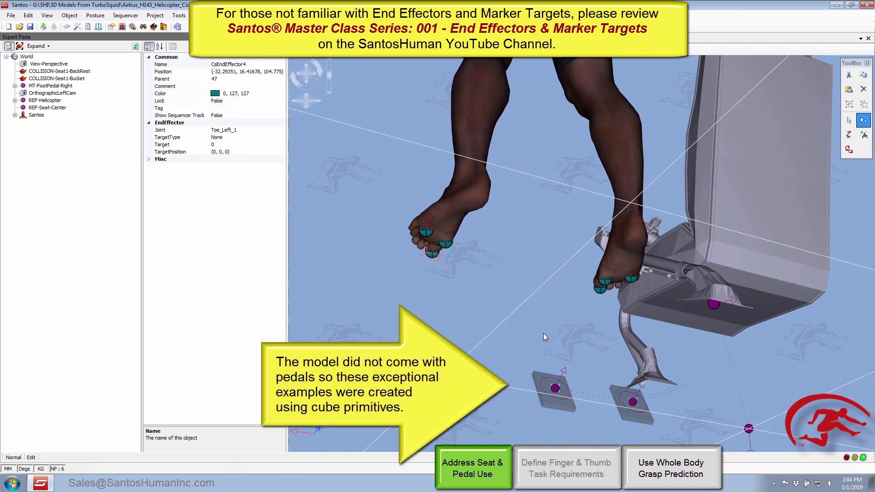
{"action": "left_click", "coordinate": [554, 388]}
{"action": "right_click", "coordinate": [449, 242]}
{"action": "left_click", "coordinate": [483, 247]}
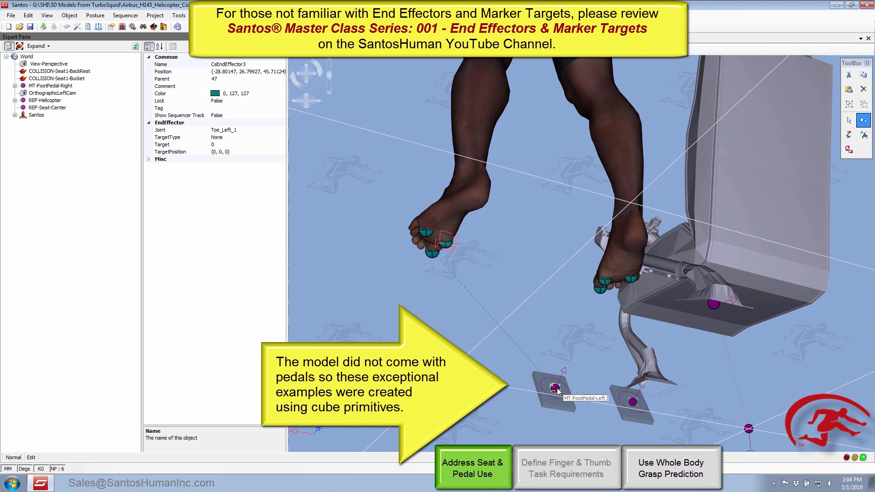
{"action": "right_click", "coordinate": [427, 237]}
{"action": "left_click", "coordinate": [474, 240]}
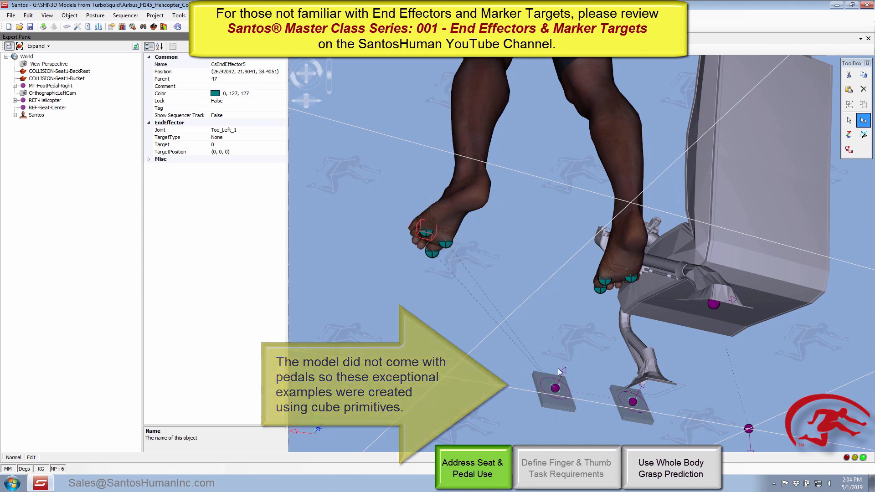
{"action": "left_click", "coordinate": [555, 387]}
Assign the right foot pedal marker as the target of all three right foot end effectors.
{"action": "right_click", "coordinate": [601, 289]}
{"action": "left_click", "coordinate": [638, 294]}
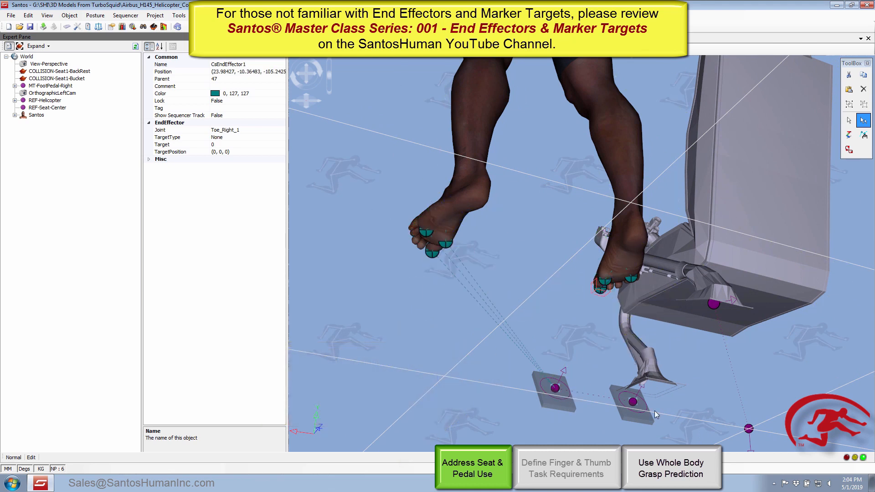
{"action": "left_click", "coordinate": [633, 402]}
{"action": "right_click", "coordinate": [604, 282]}
{"action": "left_click", "coordinate": [637, 288]}
{"action": "left_click", "coordinate": [633, 402]}
{"action": "right_click", "coordinate": [632, 284]}
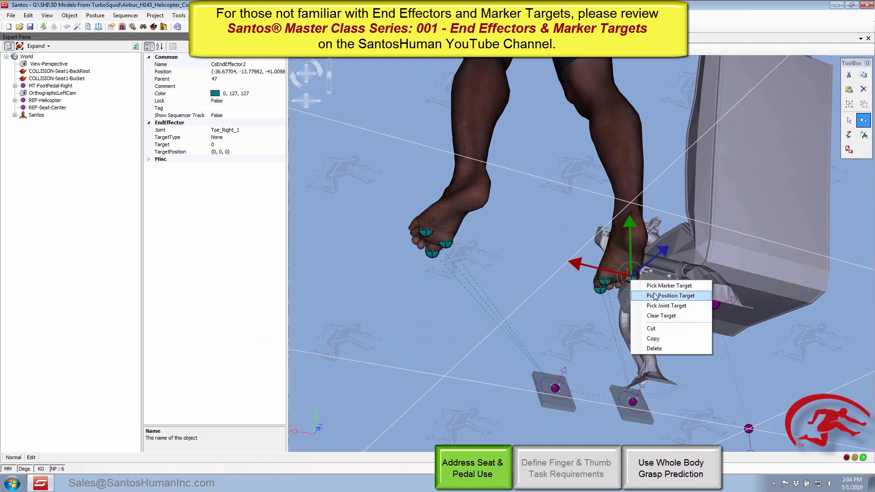
{"action": "left_click", "coordinate": [674, 290]}
{"action": "left_click", "coordinate": [550, 257]}
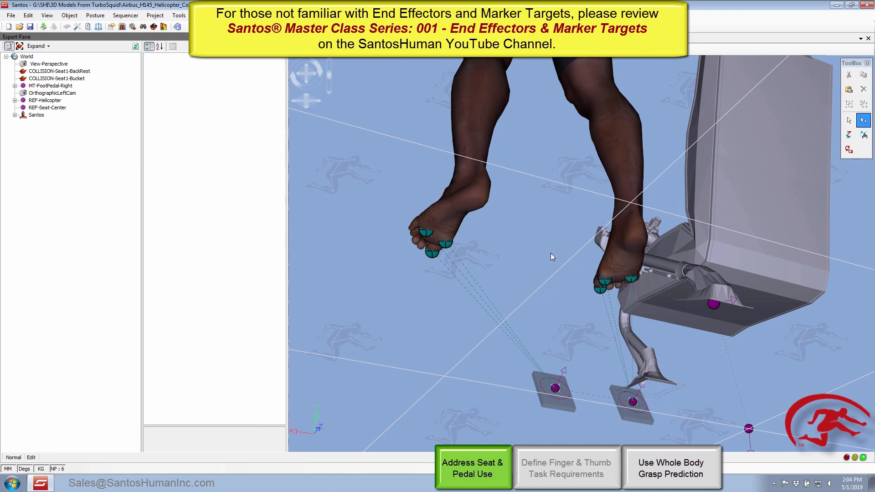
Unfreeze Santos's position and rotation and predict a whole-body posture that reaches the foot pedals.
{"action": "left_click", "coordinate": [472, 146]}
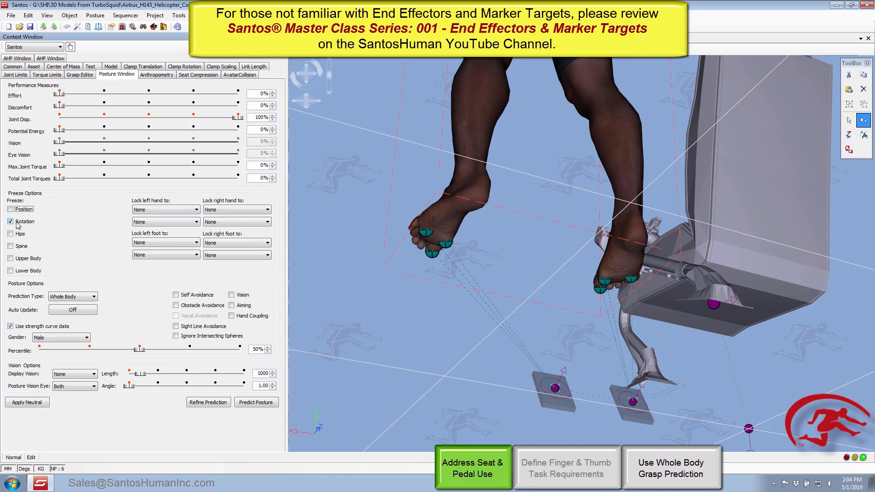
{"action": "right_click", "coordinate": [481, 104]}
{"action": "left_click", "coordinate": [515, 160]}
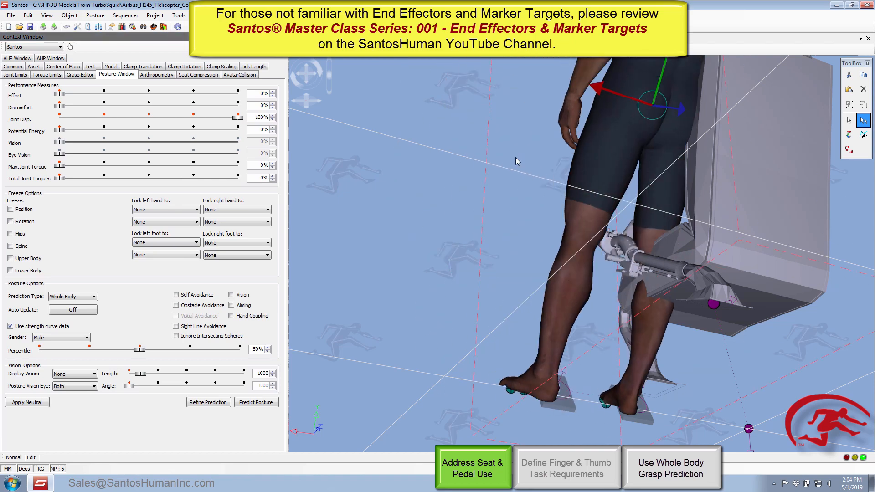
{"action": "left_click", "coordinate": [377, 244]}
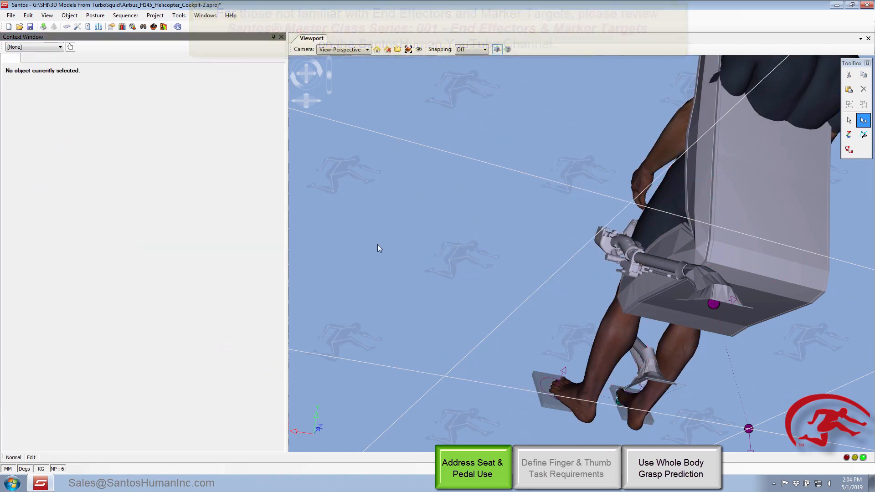
Predict Santos's posture again with Position frozen and Obstacle Avoidance enabled.
{"action": "middle_click_drag", "start_coordinate": [377, 244], "coordinate": [477, 370]}
{"action": "scroll", "coordinate": [443, 347], "scroll_direction": "down", "scroll_amount": 3}
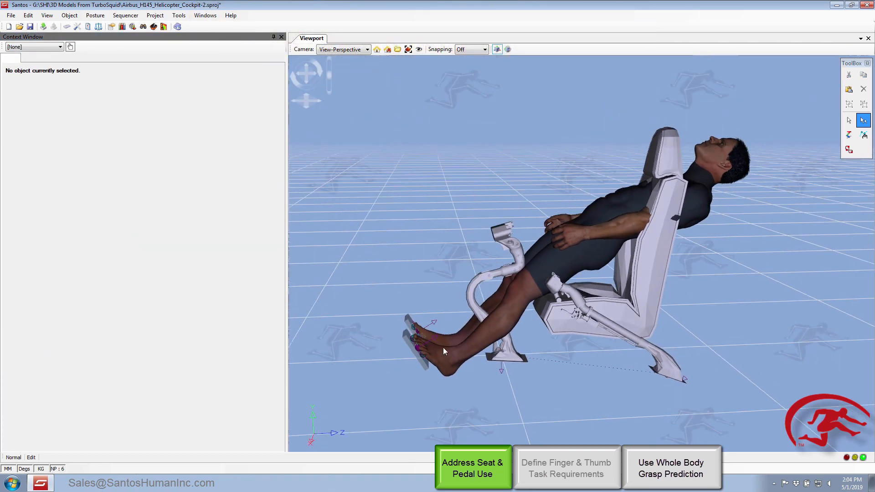
{"action": "middle_click_drag", "start_coordinate": [443, 347], "coordinate": [444, 355]}
{"action": "scroll", "coordinate": [444, 356], "scroll_direction": "up", "scroll_amount": 3}
{"action": "scroll", "coordinate": [435, 353], "scroll_direction": "down", "scroll_amount": 4}
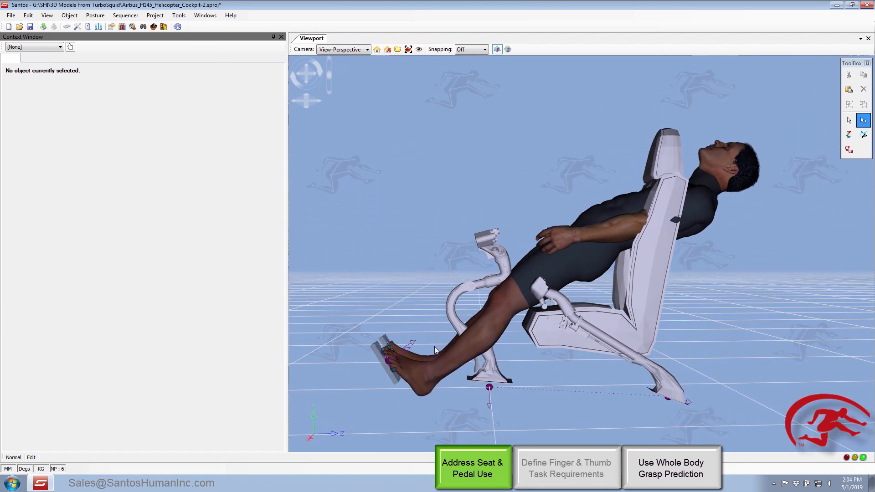
{"action": "left_click", "coordinate": [597, 250]}
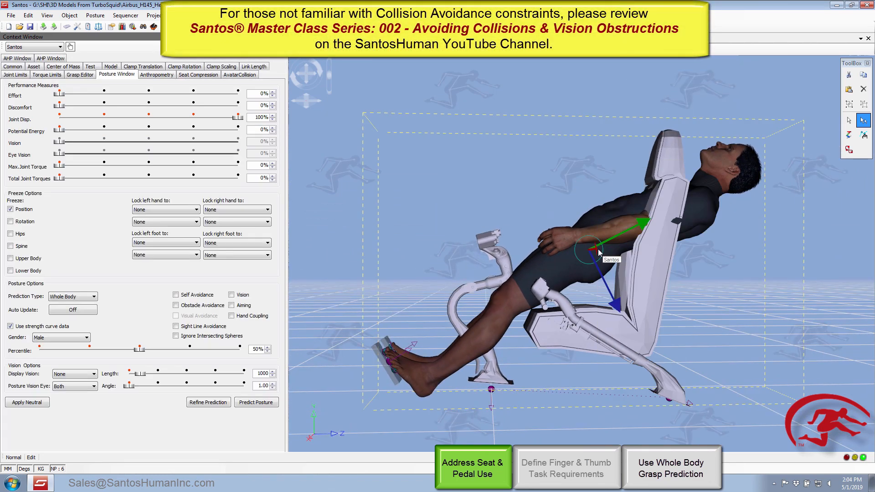
{"action": "left_click", "coordinate": [176, 306]}
{"action": "right_click", "coordinate": [600, 251]}
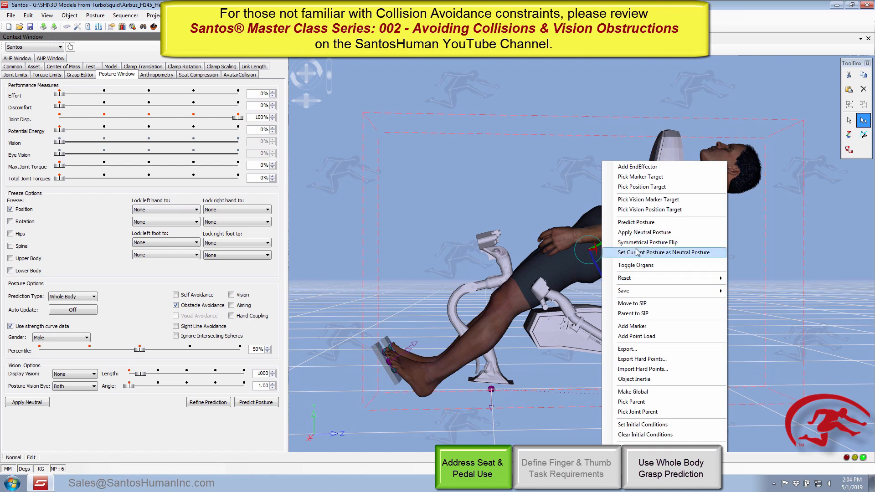
{"action": "left_click", "coordinate": [637, 223]}
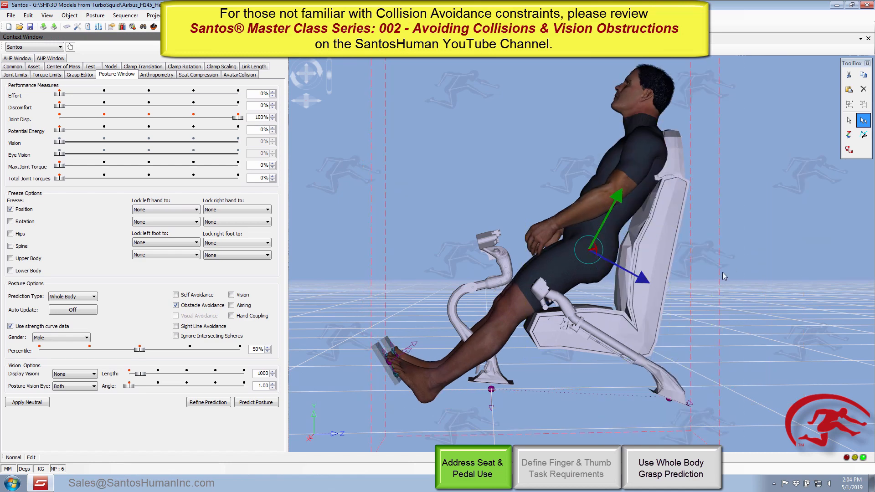
Move Santos down toward the seat cushion and predict the posture from the new position.
{"action": "scroll", "coordinate": [724, 276], "scroll_direction": "up", "scroll_amount": 3}
{"action": "middle_click_drag", "start_coordinate": [726, 280], "coordinate": [748, 275]}
{"action": "scroll", "coordinate": [748, 275], "scroll_direction": "down", "scroll_amount": 1}
{"action": "left_click_drag", "start_coordinate": [667, 246], "coordinate": [683, 256]}
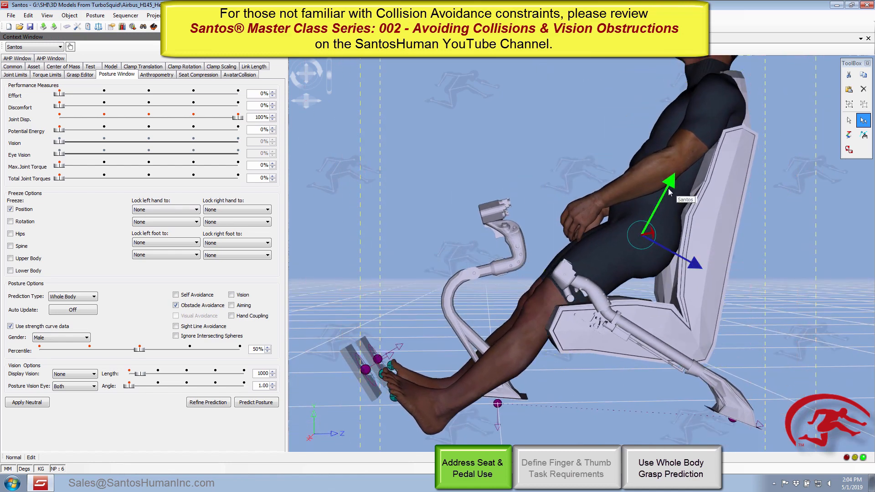
{"action": "left_click_drag", "start_coordinate": [668, 192], "coordinate": [666, 218]}
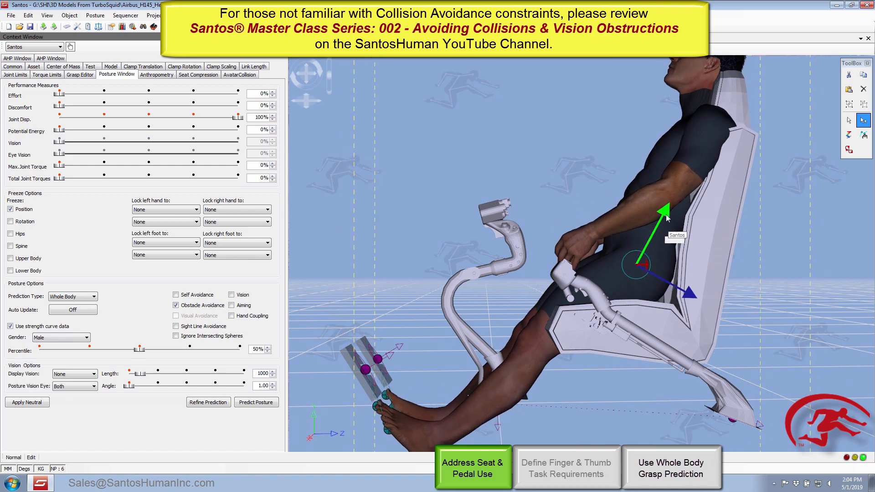
{"action": "right_click", "coordinate": [667, 218]}
{"action": "left_click", "coordinate": [720, 221]}
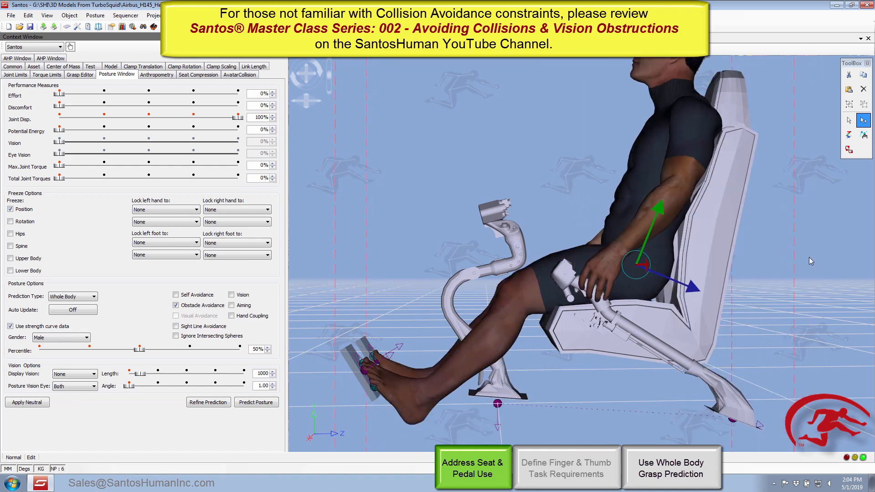
Lower Santos slightly further onto the seat and rerun the posture prediction.
{"action": "right_click", "coordinate": [674, 158]}
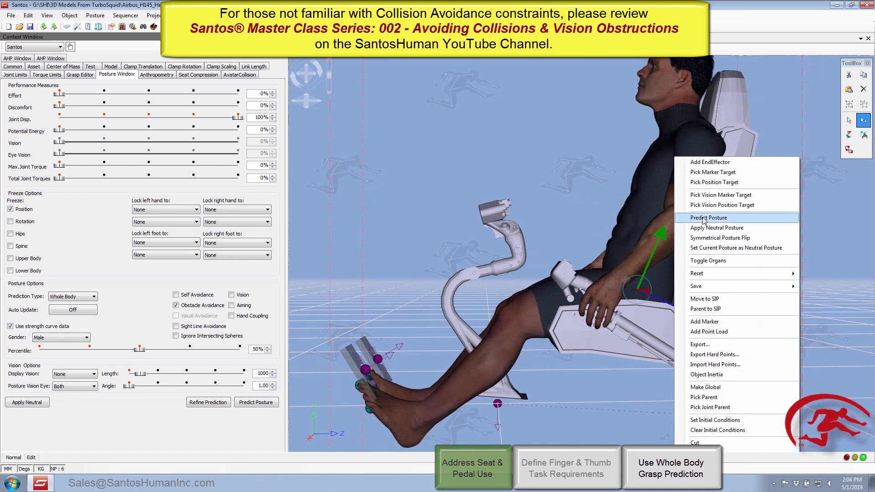
{"action": "left_click", "coordinate": [705, 218]}
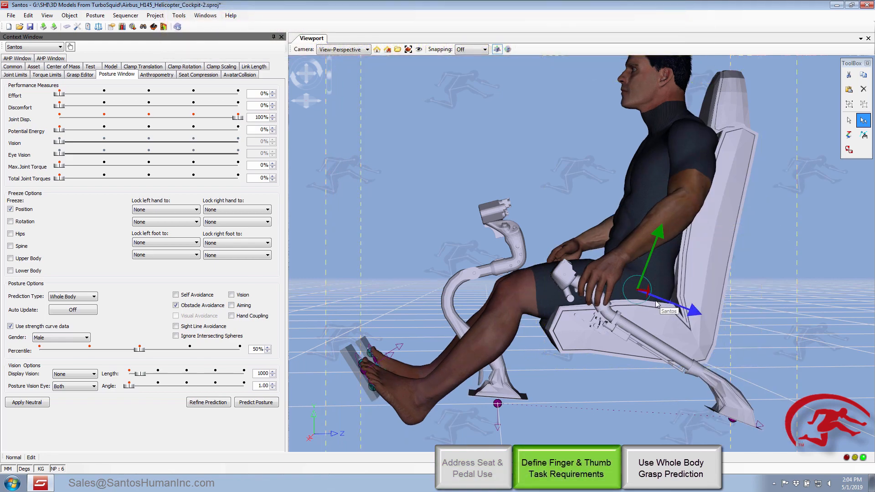
{"action": "left_click", "coordinate": [583, 395]}
Rotate Santos's right shoulder joint to swing the right arm outward beside the seat, away from the center stick.
{"action": "middle_click_drag", "start_coordinate": [583, 395], "coordinate": [589, 312]}
{"action": "scroll", "coordinate": [589, 311], "scroll_direction": "down", "scroll_amount": 3}
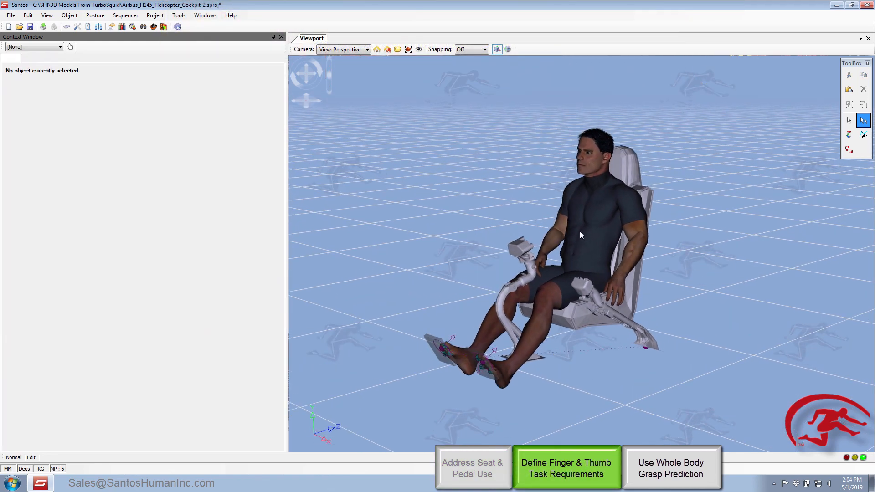
{"action": "middle_click_drag", "start_coordinate": [580, 232], "coordinate": [582, 352]}
{"action": "scroll", "coordinate": [582, 353], "scroll_direction": "up", "scroll_amount": 3}
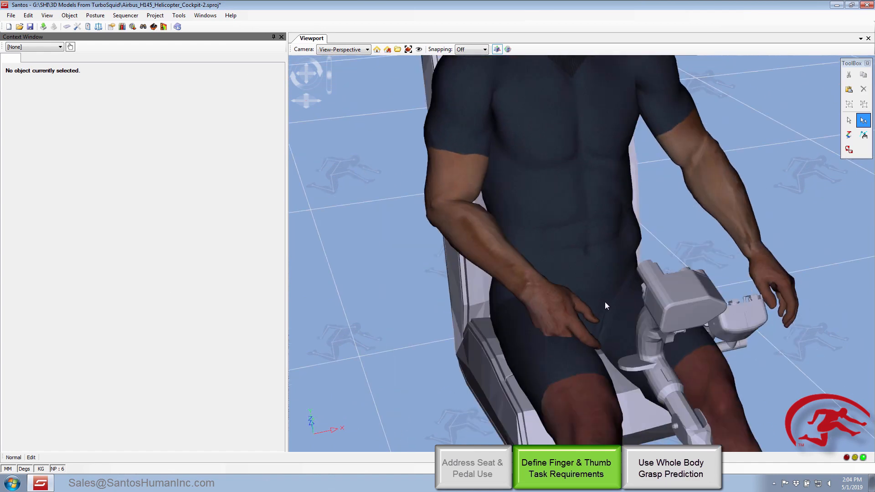
{"action": "middle_click_drag", "start_coordinate": [605, 302], "coordinate": [608, 278]}
{"action": "left_click", "coordinate": [863, 135]}
{"action": "left_click", "coordinate": [480, 138]}
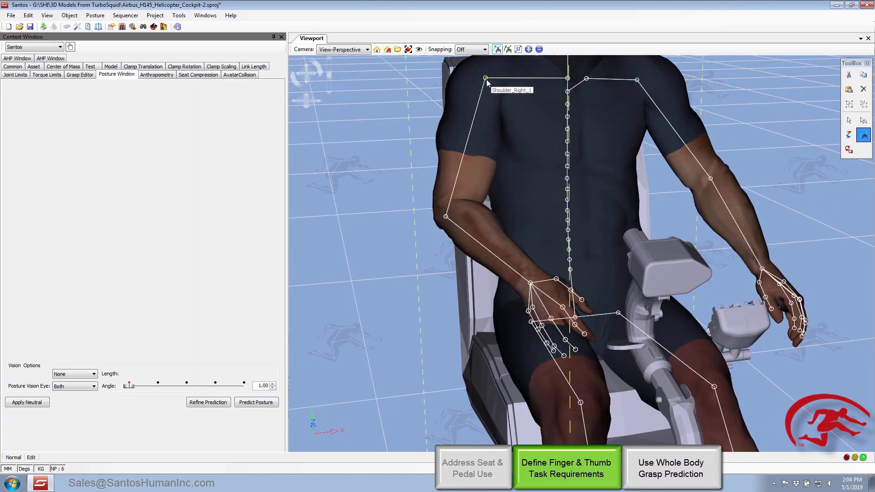
{"action": "left_click", "coordinate": [509, 49]}
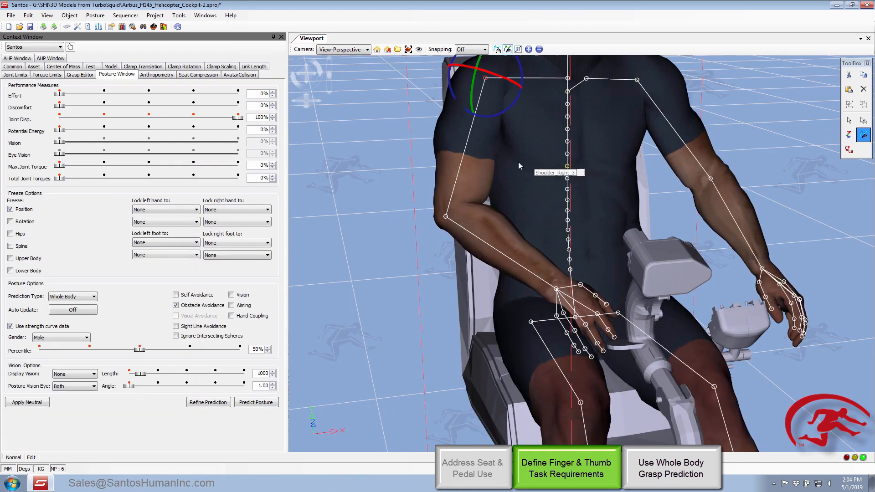
{"action": "left_click", "coordinate": [850, 123]}
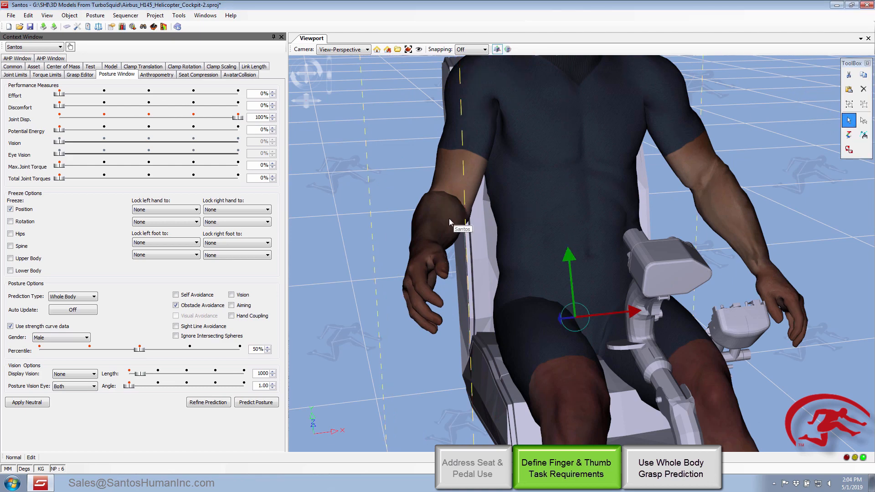
Add a marker target that sends Santos's right index fingertip to the trigger on the front of the center stick.
{"action": "middle_click_drag", "start_coordinate": [449, 218], "coordinate": [412, 231]}
{"action": "scroll", "coordinate": [466, 210], "scroll_direction": "up", "scroll_amount": 5}
{"action": "middle_click_drag", "start_coordinate": [466, 209], "coordinate": [427, 228]}
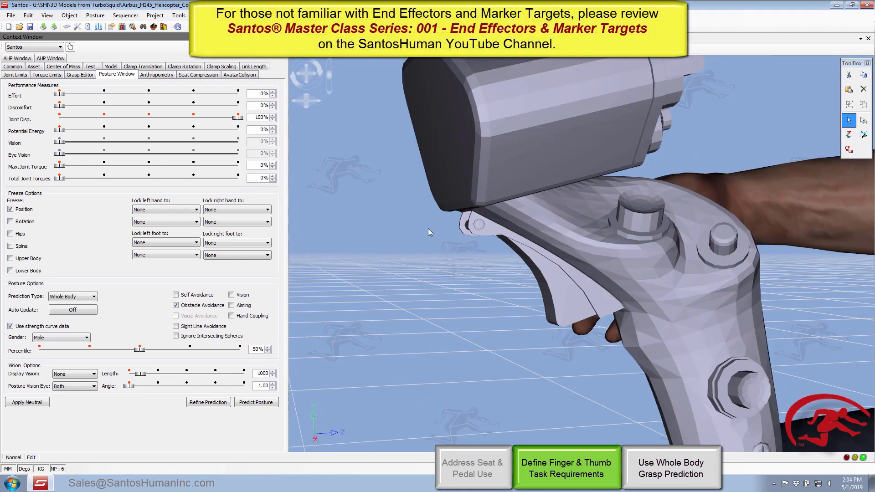
{"action": "scroll", "coordinate": [428, 228], "scroll_direction": "up", "scroll_amount": 3}
{"action": "right_click", "coordinate": [598, 264]}
{"action": "left_click", "coordinate": [627, 178]}
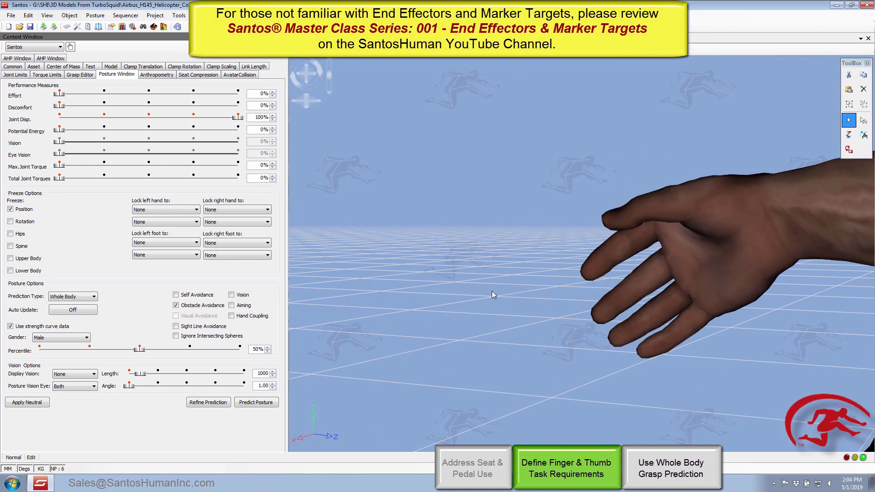
{"action": "mouse_move", "coordinate": [491, 291]}
{"action": "middle_mouse_down"}
{"action": "mouse_move", "coordinate": [638, 255]}
{"action": "mouse_move", "coordinate": [758, 211]}
{"action": "middle_mouse_up"}
{"action": "middle_click_drag", "start_coordinate": [818, 109], "coordinate": [668, 201]}
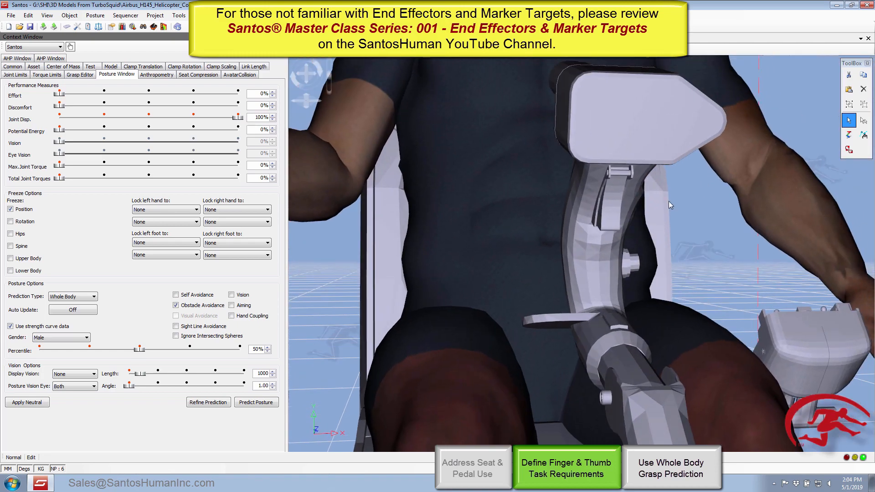
{"action": "left_click", "coordinate": [611, 202]}
Add a marker target that sends Santos's right little fingertip to the lower grip of the center stick.
{"action": "middle_click_drag", "start_coordinate": [370, 298], "coordinate": [478, 296]}
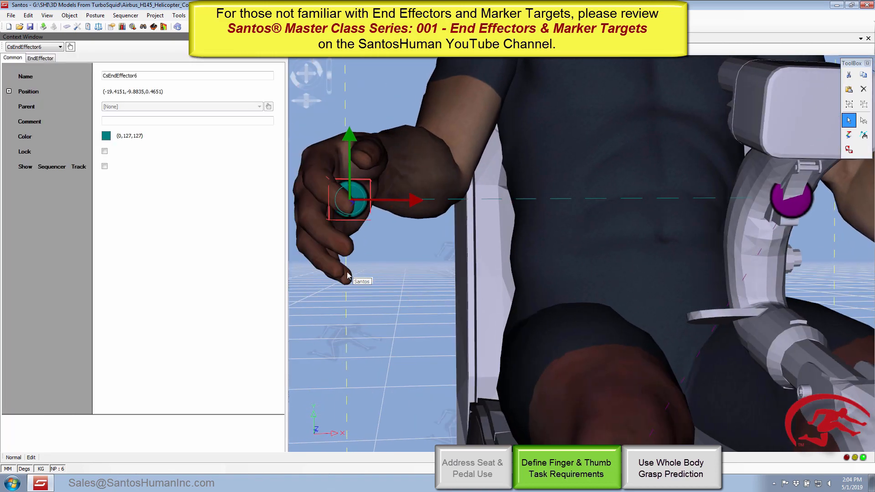
{"action": "middle_click_drag", "start_coordinate": [347, 276], "coordinate": [530, 319]}
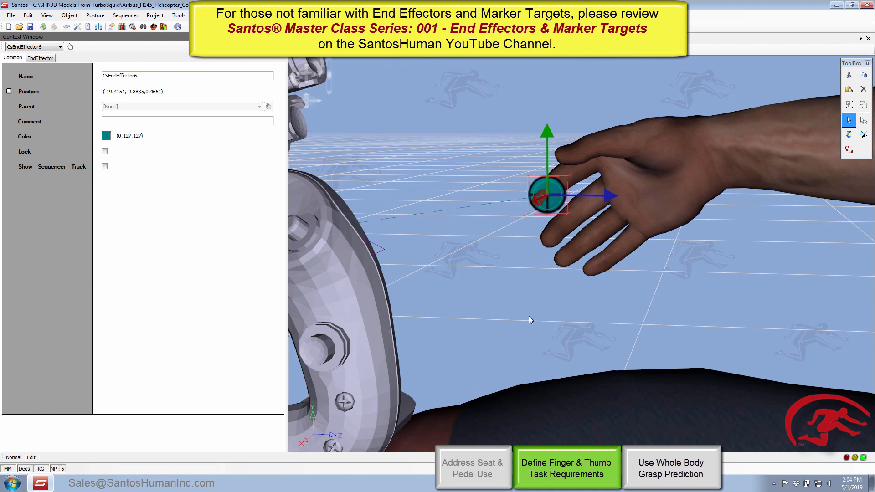
{"action": "right_click", "coordinate": [594, 264]}
{"action": "left_click", "coordinate": [619, 179]}
{"action": "middle_click_drag", "start_coordinate": [575, 250], "coordinate": [631, 318]}
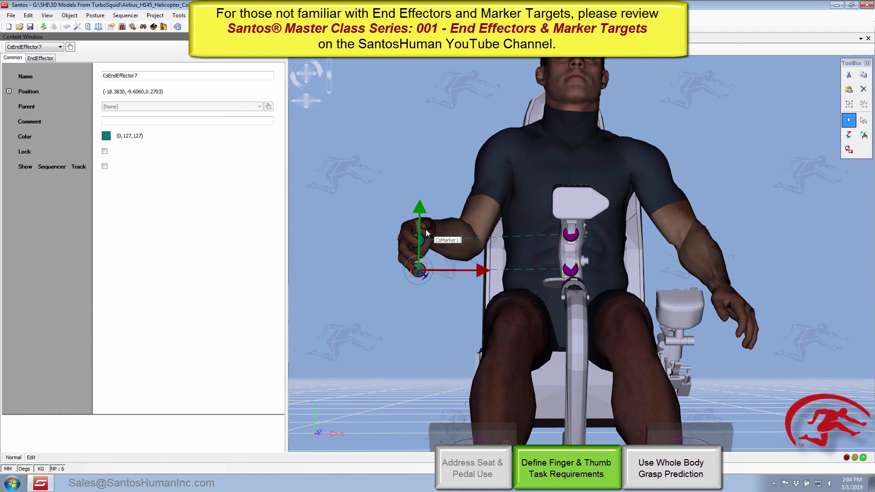
Add a marker target that sends Santos's right thumb to a lower button on the center stick's control head.
{"action": "mouse_move", "coordinate": [425, 229]}
{"action": "middle_mouse_down"}
{"action": "mouse_move", "coordinate": [452, 253]}
{"action": "mouse_move", "coordinate": [438, 277]}
{"action": "mouse_move", "coordinate": [401, 253]}
{"action": "mouse_move", "coordinate": [427, 234]}
{"action": "middle_mouse_up"}
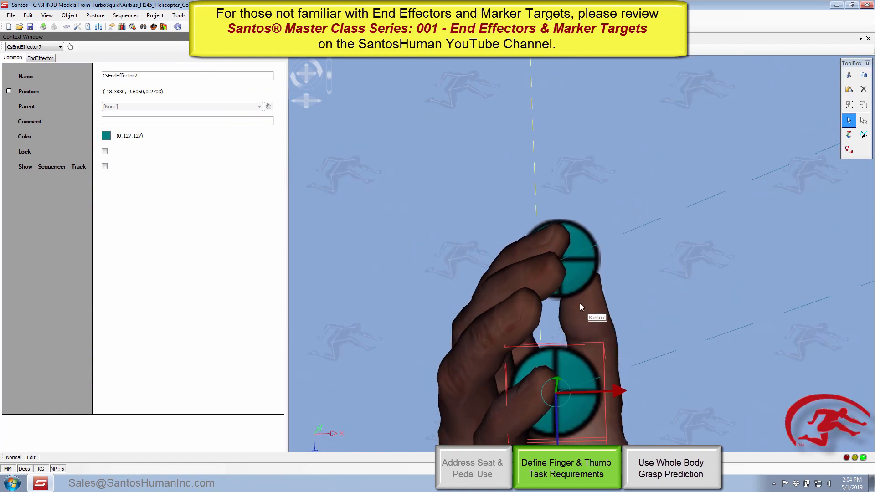
{"action": "right_click", "coordinate": [579, 303]}
{"action": "left_click", "coordinate": [625, 177]}
{"action": "scroll", "coordinate": [626, 187], "scroll_direction": "down", "scroll_amount": 5}
{"action": "middle_click_drag", "start_coordinate": [627, 188], "coordinate": [572, 235]}
{"action": "middle_click_drag", "start_coordinate": [514, 258], "coordinate": [475, 273]}
{"action": "scroll", "coordinate": [475, 274], "scroll_direction": "up", "scroll_amount": 5}
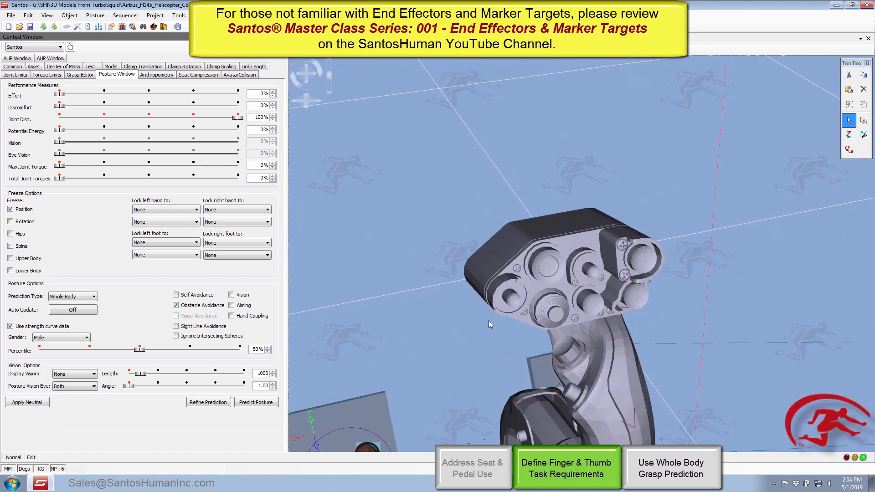
{"action": "middle_click_drag", "start_coordinate": [488, 320], "coordinate": [458, 289]}
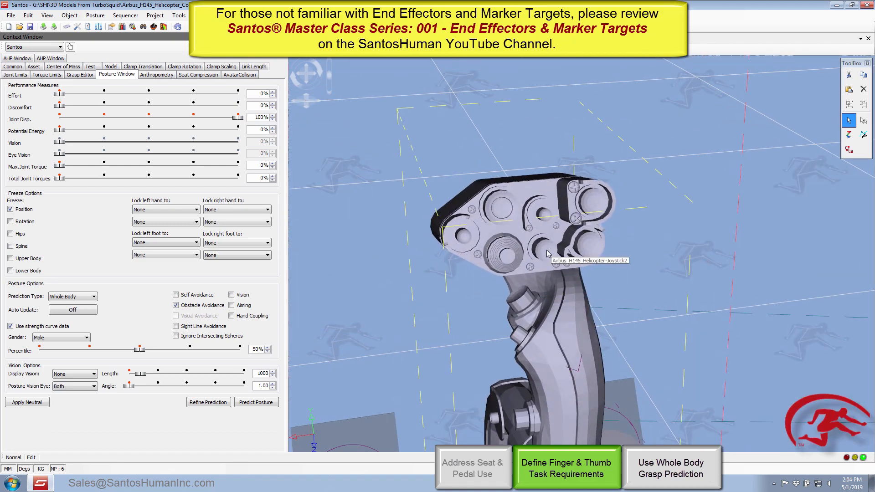
{"action": "left_click", "coordinate": [546, 253]}
Set Santos's Prediction Type to Both and predict the posture including the right-hand grasp.
{"action": "scroll", "coordinate": [460, 354], "scroll_direction": "down", "scroll_amount": 5}
{"action": "mouse_move", "coordinate": [460, 354]}
{"action": "middle_mouse_down"}
{"action": "mouse_move", "coordinate": [589, 327]}
{"action": "mouse_move", "coordinate": [545, 312]}
{"action": "mouse_move", "coordinate": [545, 277]}
{"action": "mouse_move", "coordinate": [658, 202]}
{"action": "middle_mouse_up"}
{"action": "scroll", "coordinate": [546, 277], "scroll_direction": "down", "scroll_amount": 3}
{"action": "right_click", "coordinate": [584, 210]}
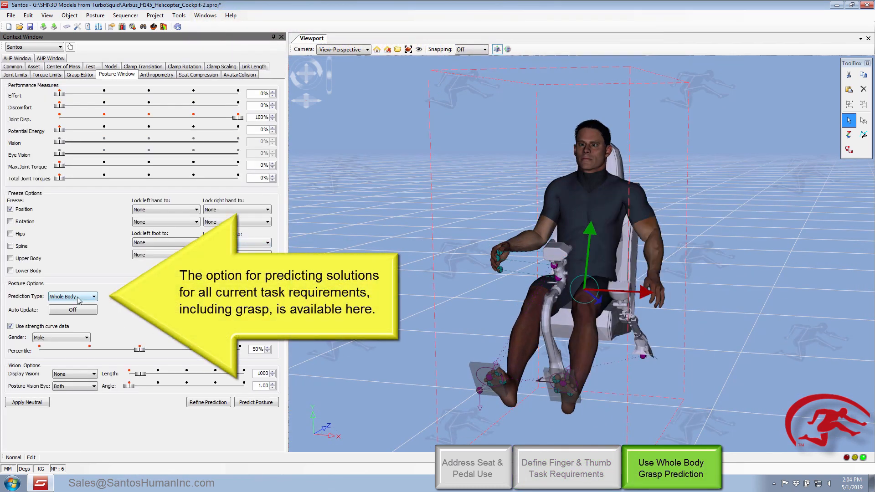
{"action": "left_click", "coordinate": [78, 300]}
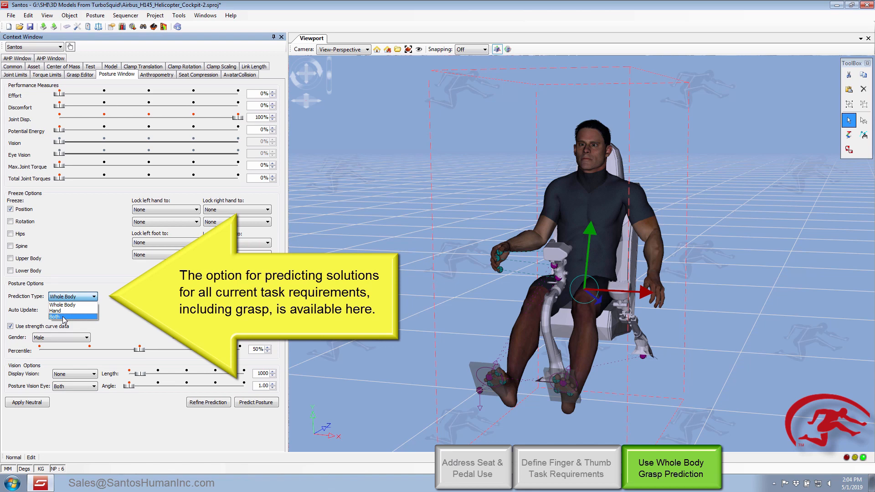
{"action": "left_click", "coordinate": [62, 317]}
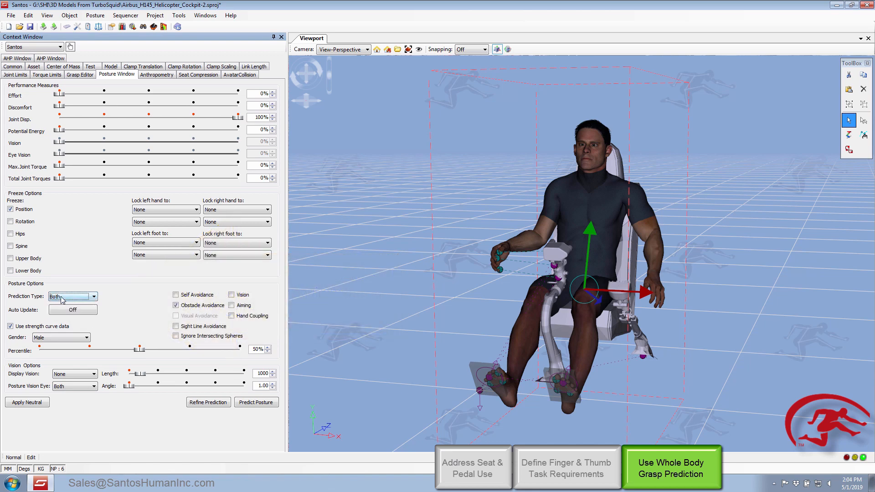
{"action": "right_click", "coordinate": [592, 194]}
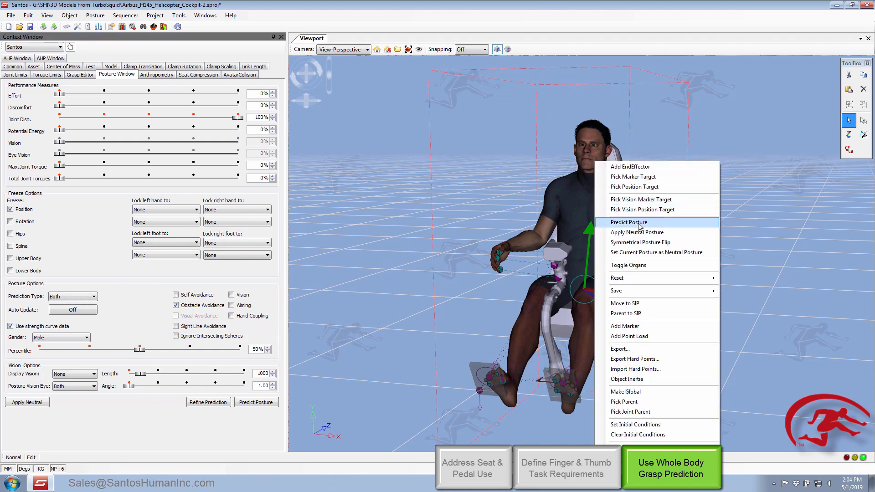
{"action": "left_click", "coordinate": [636, 224]}
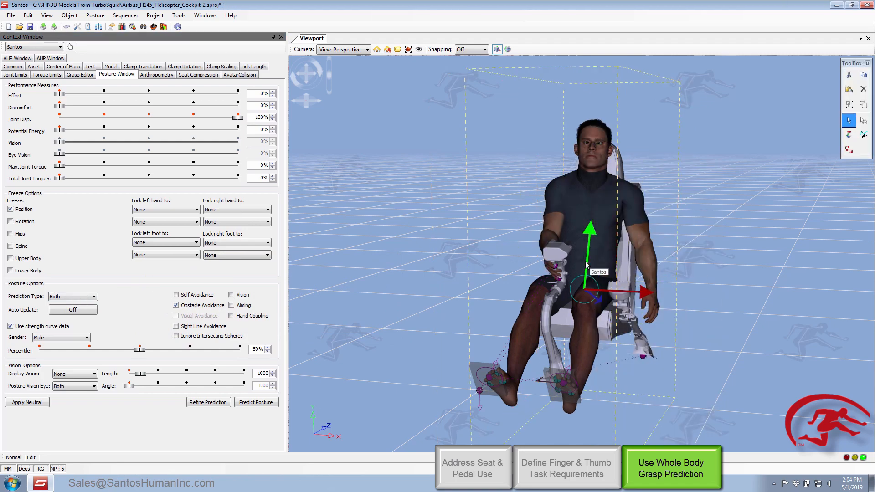
Examine the right hand's finger contacts with the center stick from the front and the side.
{"action": "middle_click_drag", "start_coordinate": [554, 269], "coordinate": [536, 274]}
{"action": "right_click_drag", "start_coordinate": [537, 274], "coordinate": [548, 327]}
{"action": "middle_click_drag", "start_coordinate": [548, 327], "coordinate": [499, 325]}
{"action": "right_click_drag", "start_coordinate": [499, 325], "coordinate": [514, 337]}
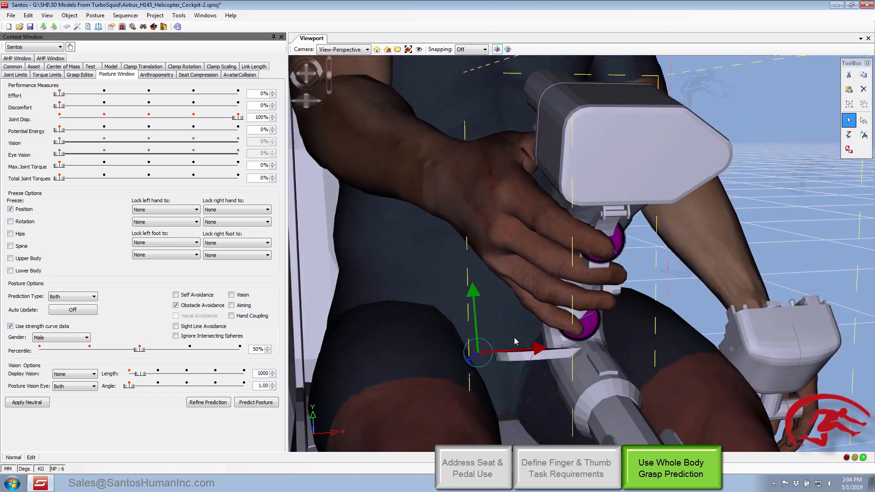
{"action": "middle_click_drag", "start_coordinate": [514, 337], "coordinate": [589, 340]}
{"action": "middle_click_drag", "start_coordinate": [605, 365], "coordinate": [450, 338]}
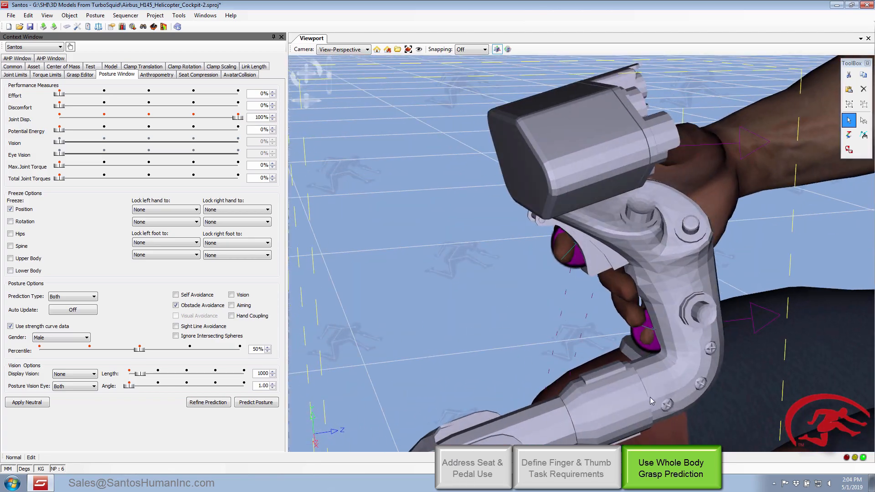
{"action": "scroll", "coordinate": [650, 398], "scroll_direction": "down", "scroll_amount": 5}
{"action": "middle_click_drag", "start_coordinate": [647, 360], "coordinate": [592, 327]}
Add a marker target that sends Santos's left thumb to a thumb control on the stick beside the seat.
{"action": "middle_click_drag", "start_coordinate": [666, 302], "coordinate": [682, 310]}
{"action": "scroll", "coordinate": [588, 306], "scroll_direction": "up", "scroll_amount": 3}
{"action": "middle_click_drag", "start_coordinate": [542, 283], "coordinate": [586, 340]}
{"action": "right_click", "coordinate": [585, 340]}
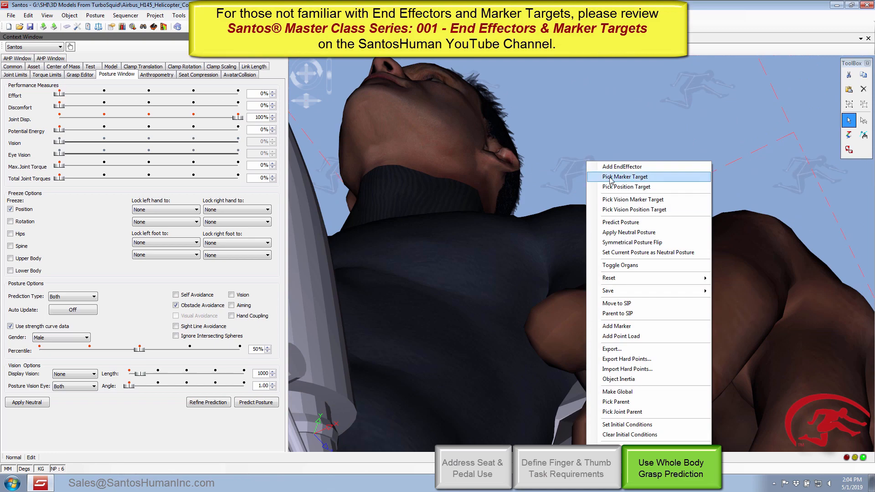
{"action": "left_click", "coordinate": [610, 181]}
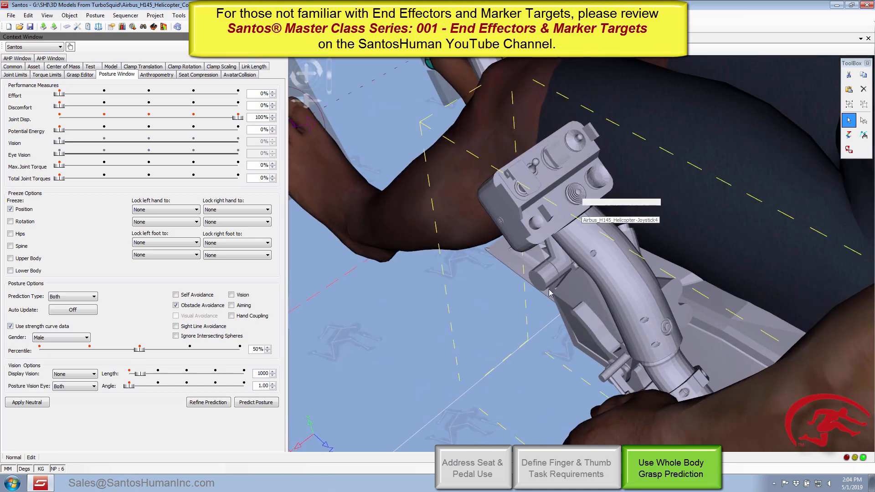
{"action": "left_click", "coordinate": [550, 293]}
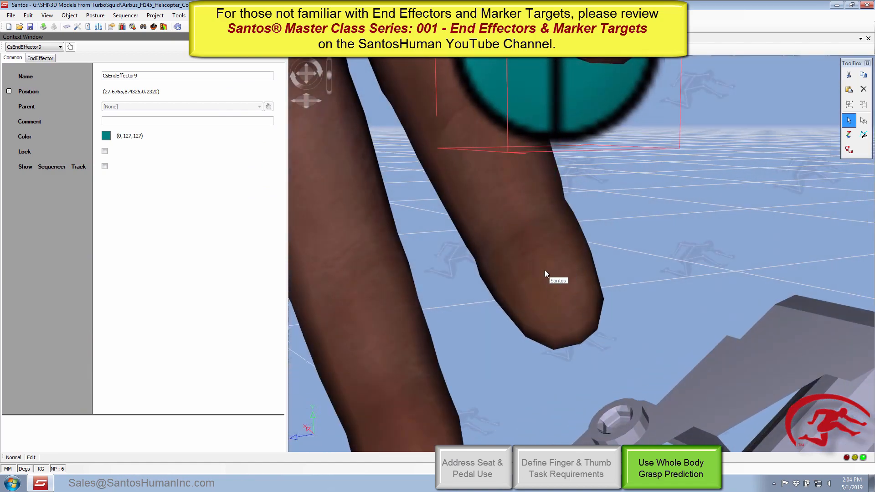
Add a marker target that sends Santos's left index fingertip to the underside of the side stick, just below its head.
{"action": "right_click", "coordinate": [548, 277]}
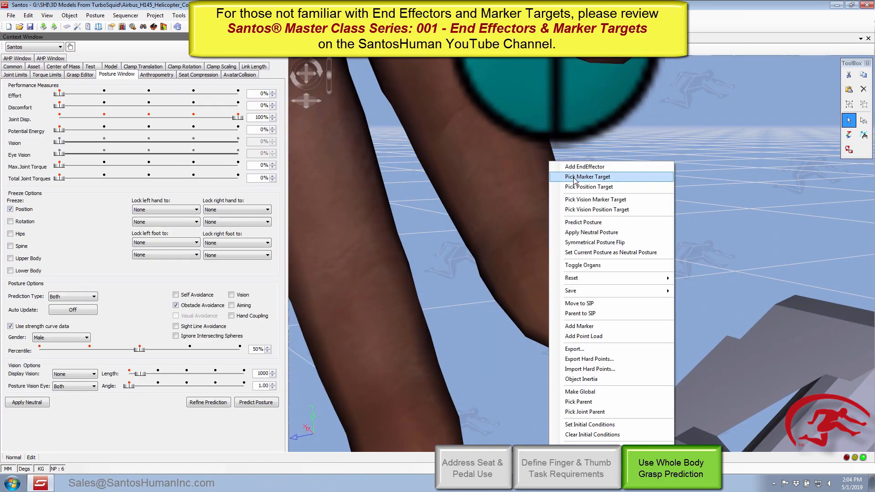
{"action": "left_click", "coordinate": [575, 176]}
{"action": "middle_click_drag", "start_coordinate": [597, 258], "coordinate": [530, 262]}
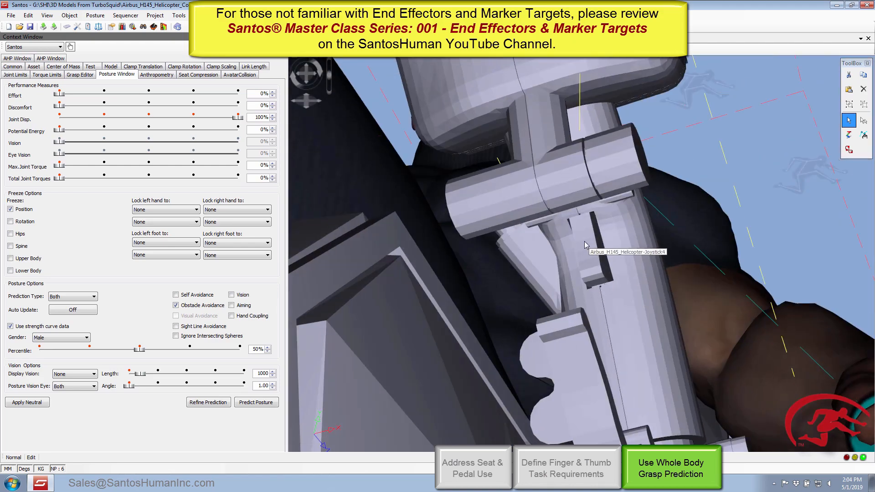
{"action": "left_click", "coordinate": [585, 245]}
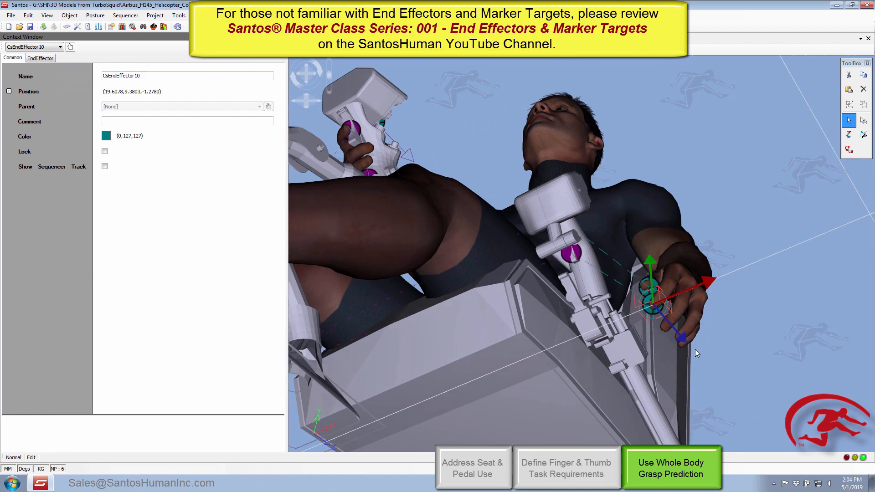
Add a marker target that sends Santos's left little fingertip to the lower grip of the side stick.
{"action": "scroll", "coordinate": [662, 346], "scroll_direction": "up", "scroll_amount": 6}
{"action": "middle_click_drag", "start_coordinate": [661, 356], "coordinate": [611, 299]}
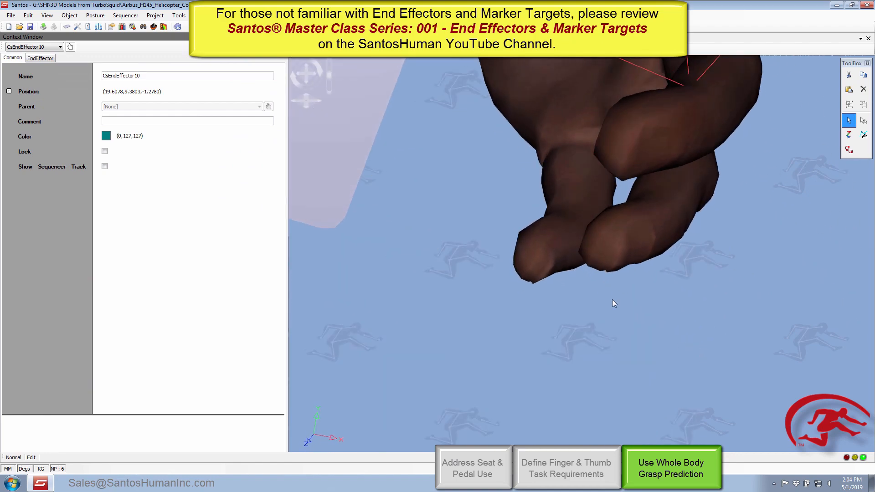
{"action": "right_click", "coordinate": [531, 231]}
{"action": "left_click", "coordinate": [553, 175]}
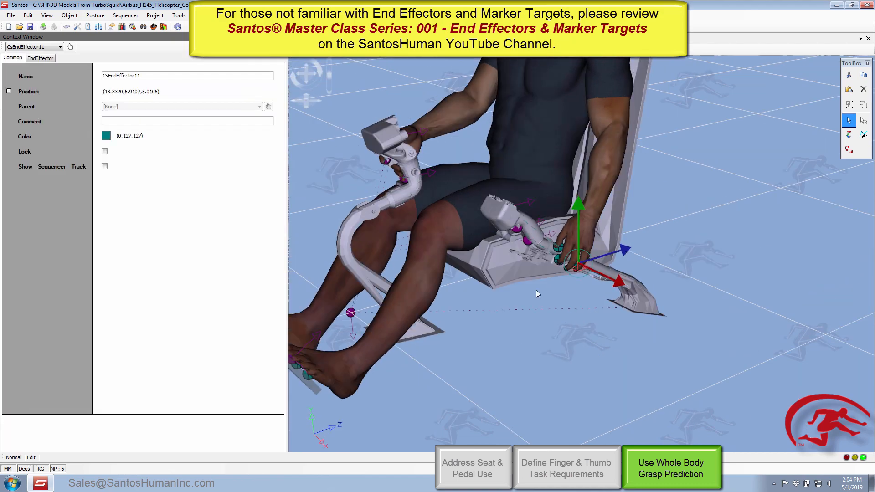
Predict Santos's whole-body and grasp posture with both hands targeting the control sticks.
{"action": "middle_click_drag", "start_coordinate": [536, 289], "coordinate": [566, 303]}
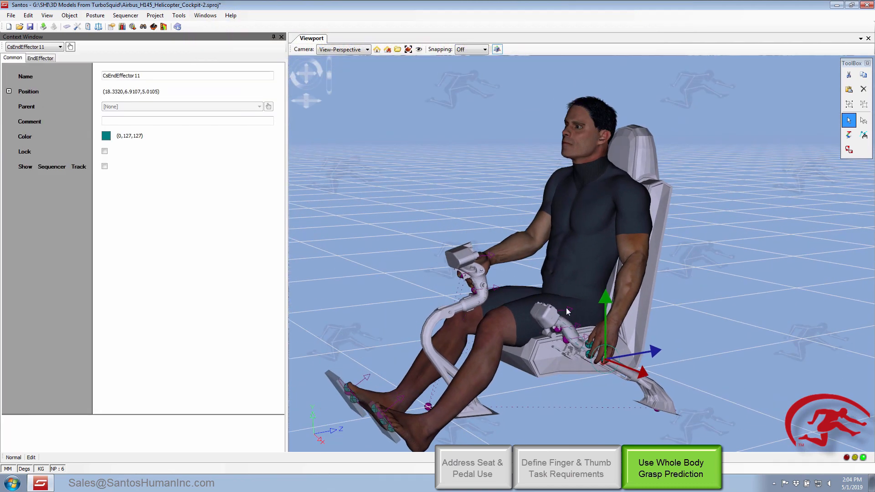
{"action": "right_click", "coordinate": [584, 162]}
{"action": "left_click", "coordinate": [609, 224]}
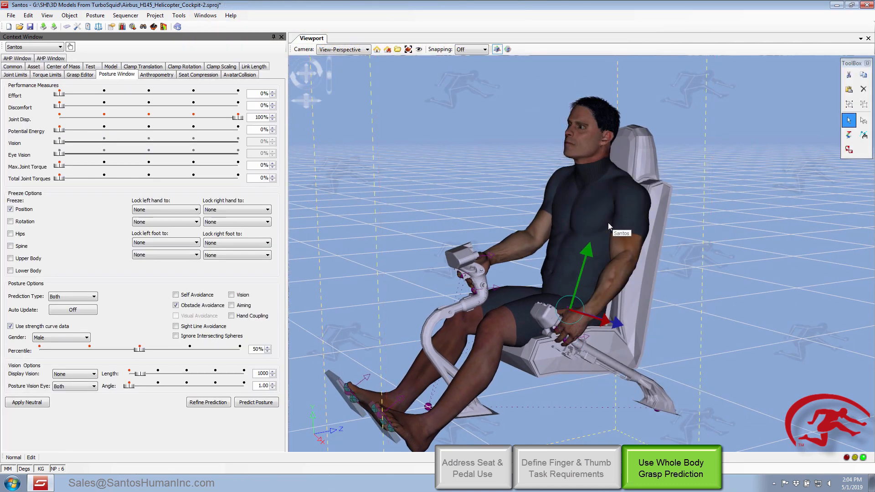
{"action": "middle_click_drag", "start_coordinate": [577, 318], "coordinate": [482, 278]}
{"action": "scroll", "coordinate": [571, 294], "scroll_direction": "up", "scroll_amount": 3}
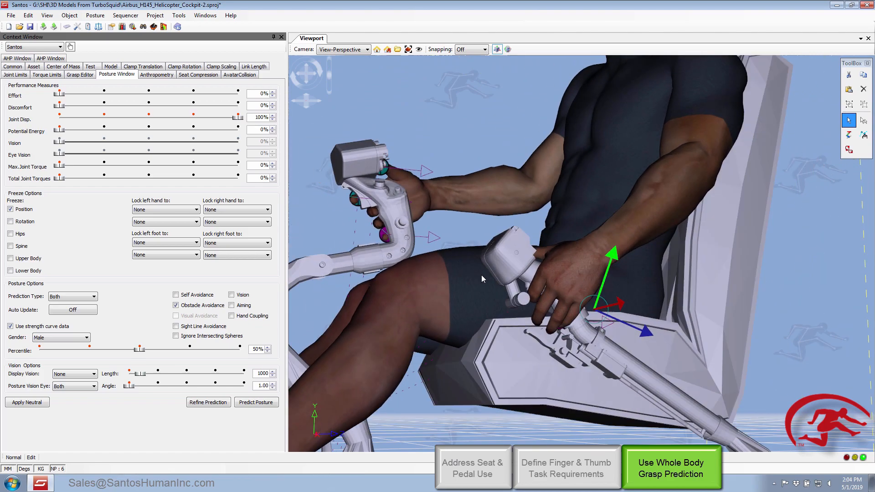
Retarget the right thumb's end effector to the upper side button on the center stick's grip.
{"action": "middle_click_drag", "start_coordinate": [402, 200], "coordinate": [484, 259]}
{"action": "scroll", "coordinate": [482, 255], "scroll_direction": "up", "scroll_amount": 5}
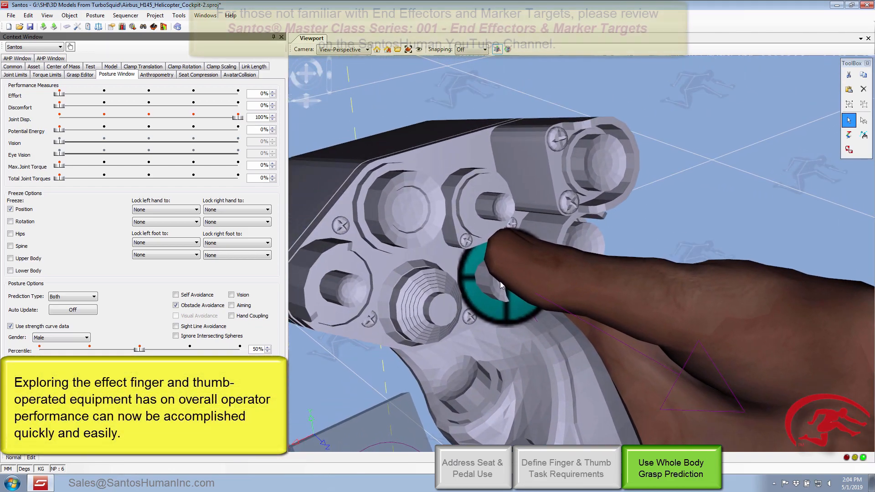
{"action": "right_click", "coordinate": [491, 313]}
{"action": "left_click", "coordinate": [515, 319]}
{"action": "mouse_move", "coordinate": [493, 362]}
{"action": "middle_mouse_down"}
{"action": "mouse_move", "coordinate": [504, 370]}
{"action": "mouse_move", "coordinate": [520, 301]}
{"action": "mouse_move", "coordinate": [662, 253]}
{"action": "middle_mouse_up"}
{"action": "left_click", "coordinate": [609, 246]}
{"action": "scroll", "coordinate": [632, 294], "scroll_direction": "down", "scroll_amount": 8}
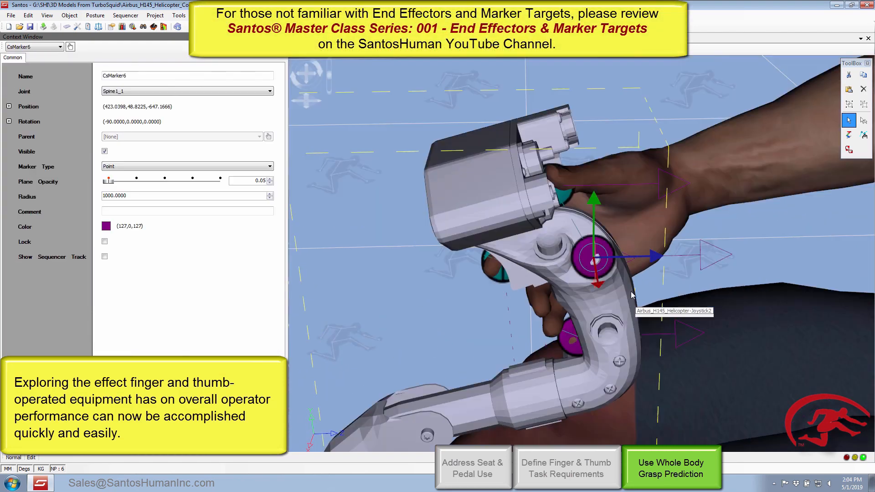
Predict Santos's posture with the right thumb targeting the side button of the center stick.
{"action": "right_click", "coordinate": [653, 223]}
{"action": "left_click", "coordinate": [689, 210]}
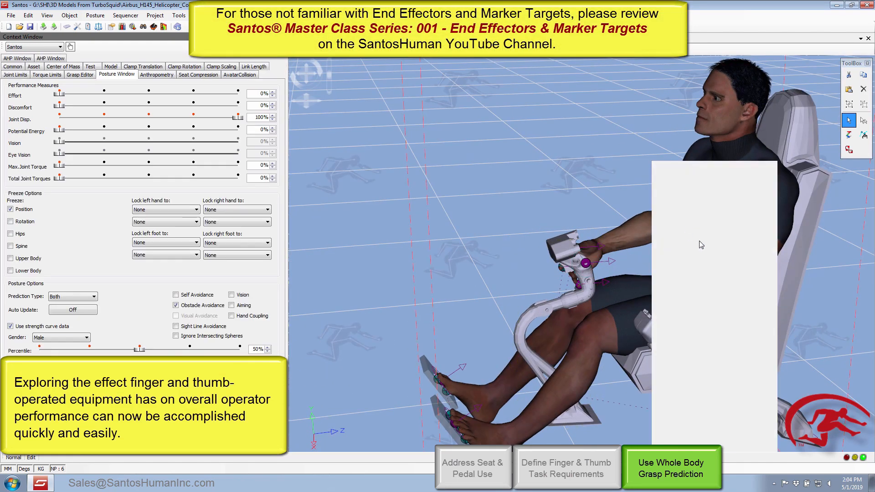
{"action": "middle_click_drag", "start_coordinate": [606, 255], "coordinate": [710, 274]}
{"action": "scroll", "coordinate": [621, 311], "scroll_direction": "up", "scroll_amount": 5}
Retarget the right thumb's end effector to the ridged round knob on the center stick's control head.
{"action": "middle_click_drag", "start_coordinate": [622, 310], "coordinate": [505, 288]}
{"action": "scroll", "coordinate": [478, 322], "scroll_direction": "up", "scroll_amount": 4}
{"action": "left_click", "coordinate": [494, 220]}
{"action": "mouse_move", "coordinate": [452, 278]}
{"action": "middle_mouse_down"}
{"action": "mouse_move", "coordinate": [486, 258]}
{"action": "mouse_move", "coordinate": [497, 220]}
{"action": "mouse_move", "coordinate": [490, 260]}
{"action": "middle_mouse_up"}
{"action": "right_click", "coordinate": [473, 234]}
{"action": "left_click", "coordinate": [492, 240]}
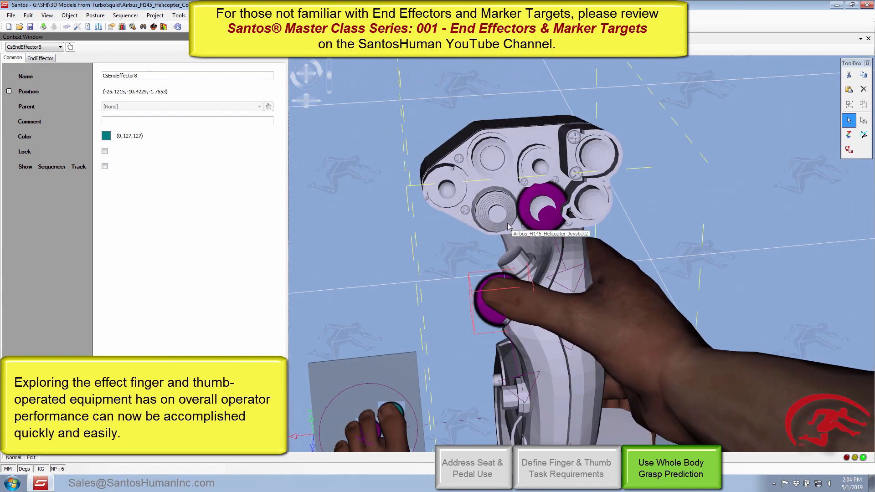
{"action": "left_click", "coordinate": [496, 214]}
{"action": "scroll", "coordinate": [458, 296], "scroll_direction": "down", "scroll_amount": 1}
{"action": "middle_click_drag", "start_coordinate": [458, 296], "coordinate": [523, 293]}
Predict Santos's posture with the right thumb targeting the ridged knob on the center stick.
{"action": "right_click", "coordinate": [740, 310]}
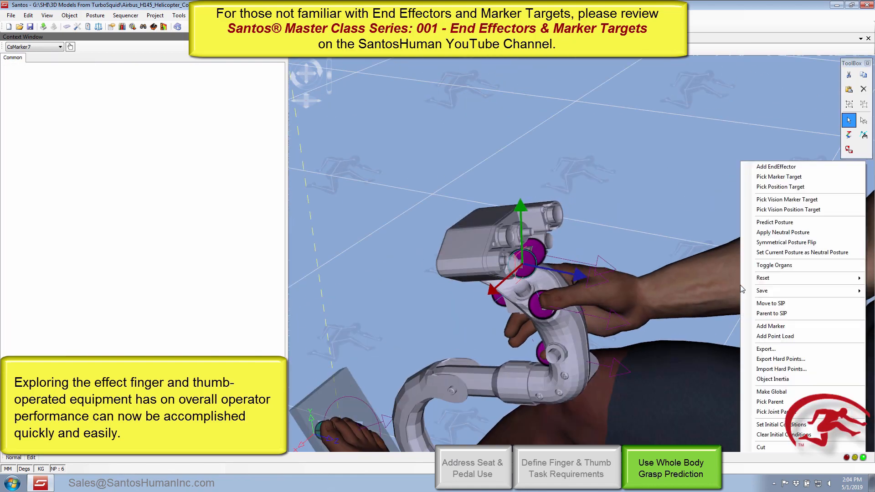
{"action": "left_click", "coordinate": [776, 232]}
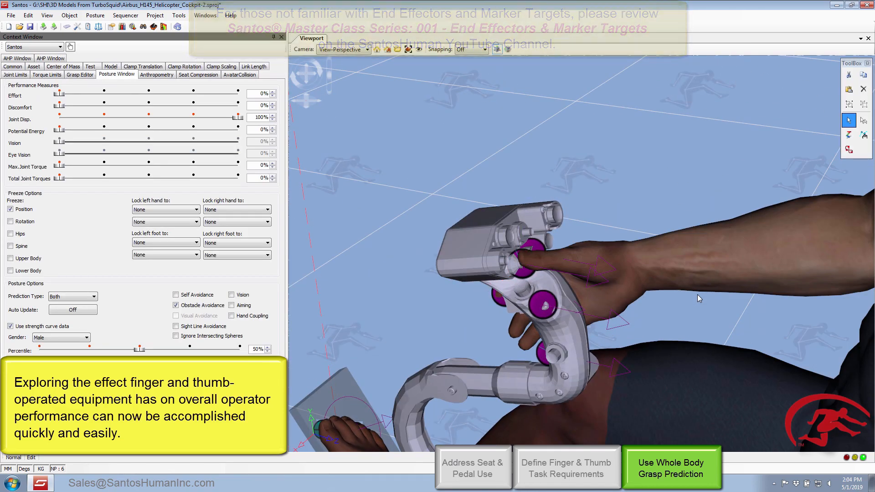
{"action": "middle_click_drag", "start_coordinate": [697, 294], "coordinate": [533, 287]}
{"action": "scroll", "coordinate": [533, 286], "scroll_direction": "down", "scroll_amount": 5}
Inspect Santos's seated grasp posture within the full helicopter cockpit from the side and behind.
{"action": "middle_click_drag", "start_coordinate": [533, 241], "coordinate": [543, 242]}
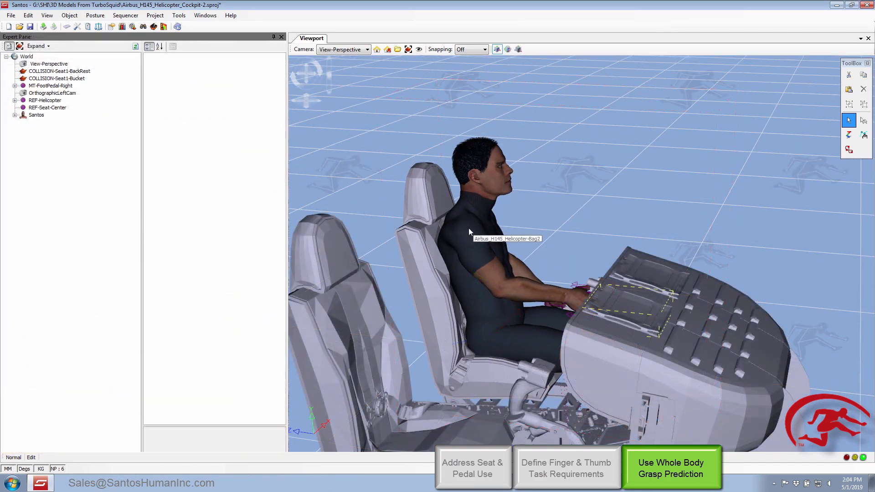
{"action": "middle_click_drag", "start_coordinate": [468, 228], "coordinate": [608, 285]}
{"action": "scroll", "coordinate": [567, 230], "scroll_direction": "up", "scroll_amount": 5}
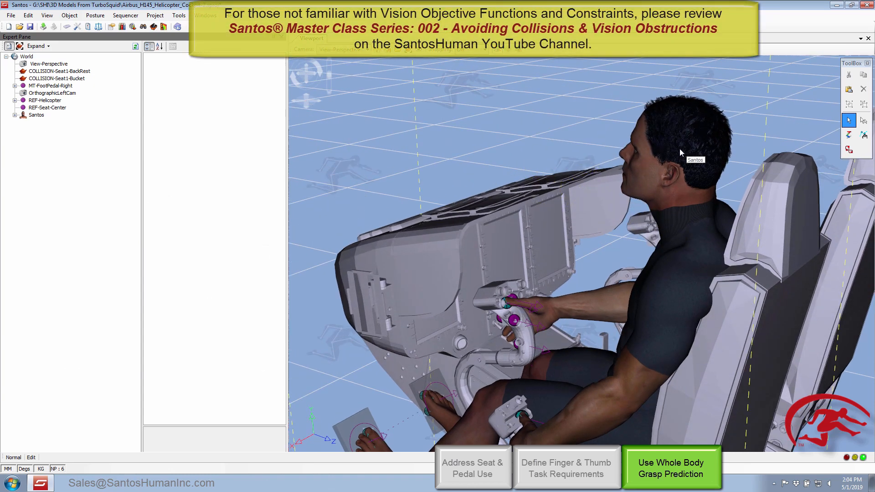
Assign the marker on the front of the instrument console as Santos's vision marker target.
{"action": "right_click", "coordinate": [657, 159]}
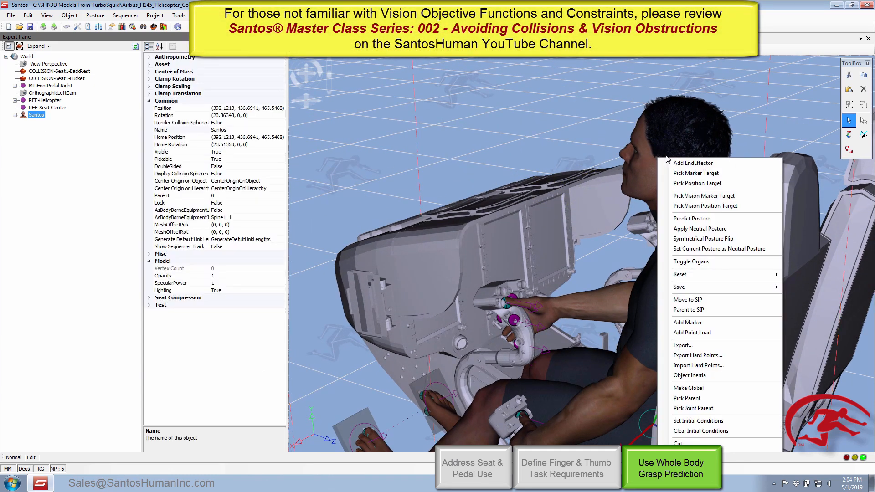
{"action": "left_click", "coordinate": [691, 197]}
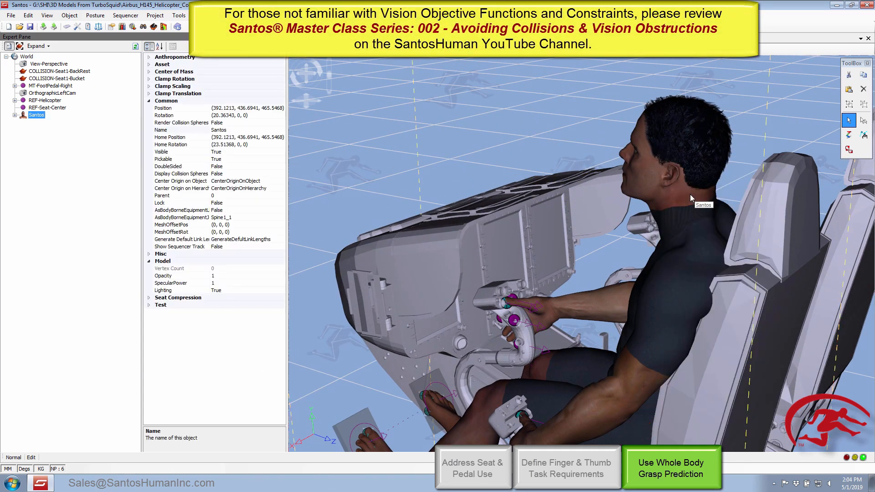
{"action": "left_click", "coordinate": [504, 249]}
{"action": "middle_click_drag", "start_coordinate": [482, 182], "coordinate": [480, 149]}
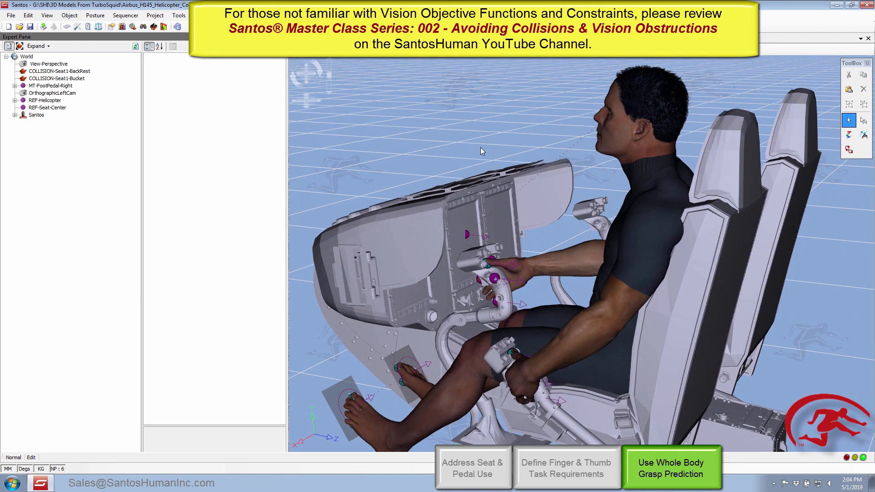
Set Santos's Vision measure to 0% and Eye Vision to 100%, and predict his posture toward the vision target.
{"action": "right_click", "coordinate": [647, 153]}
{"action": "left_click", "coordinate": [647, 154]}
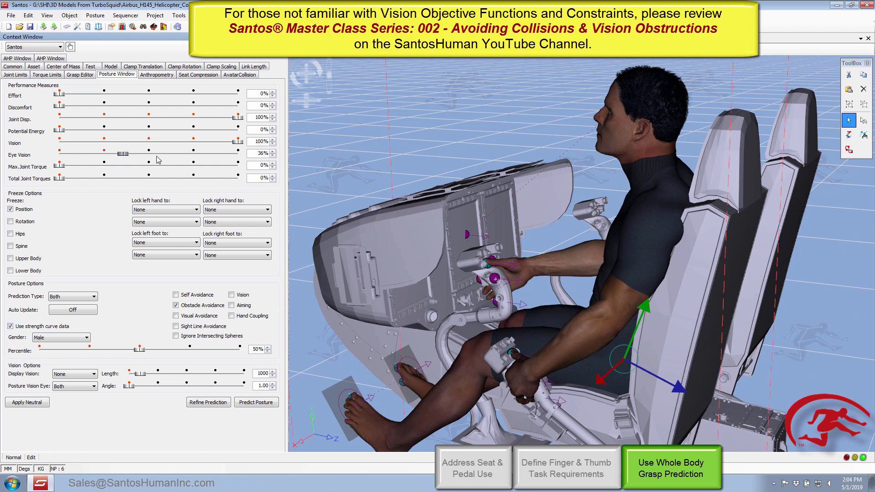
{"action": "right_click", "coordinate": [638, 102]}
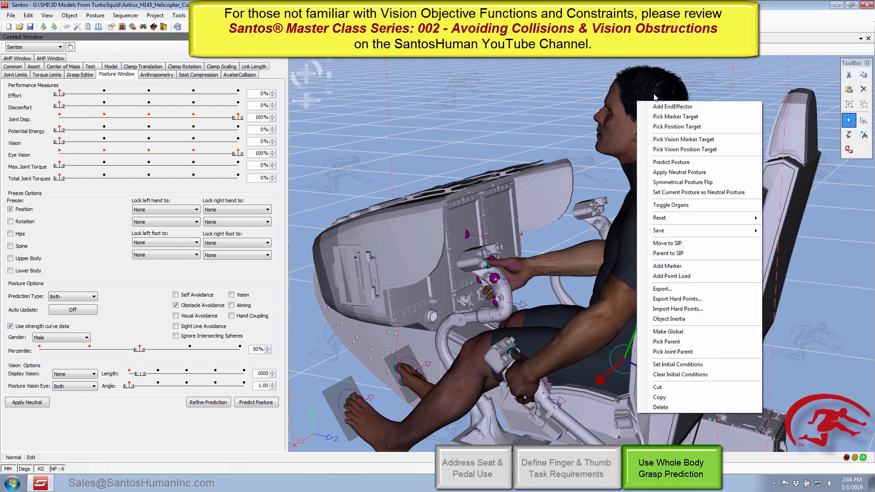
{"action": "left_click", "coordinate": [668, 162]}
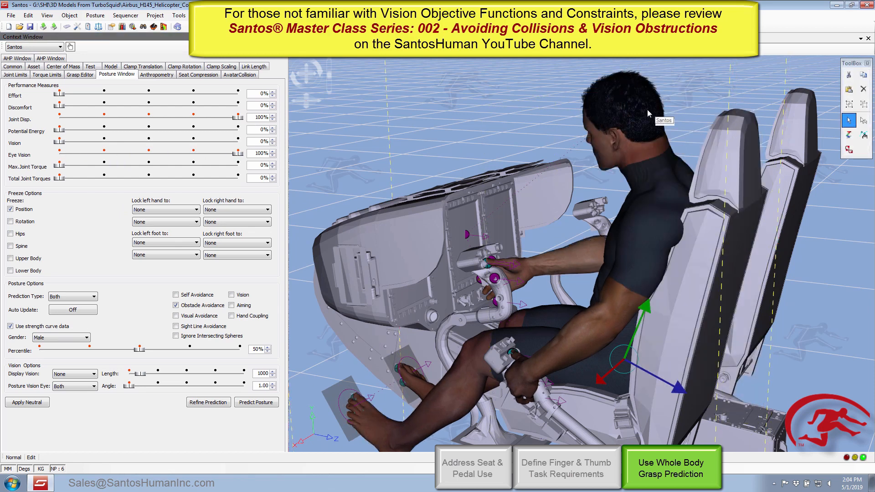
Check Santos's gaze toward the console marker with the vision cone at length 1079, and set the vision display back to None.
{"action": "mouse_move", "coordinate": [617, 137]}
{"action": "middle_mouse_down"}
{"action": "mouse_move", "coordinate": [603, 162]}
{"action": "mouse_move", "coordinate": [623, 140]}
{"action": "mouse_move", "coordinate": [595, 152]}
{"action": "mouse_move", "coordinate": [602, 157]}
{"action": "mouse_move", "coordinate": [614, 122]}
{"action": "middle_mouse_up"}
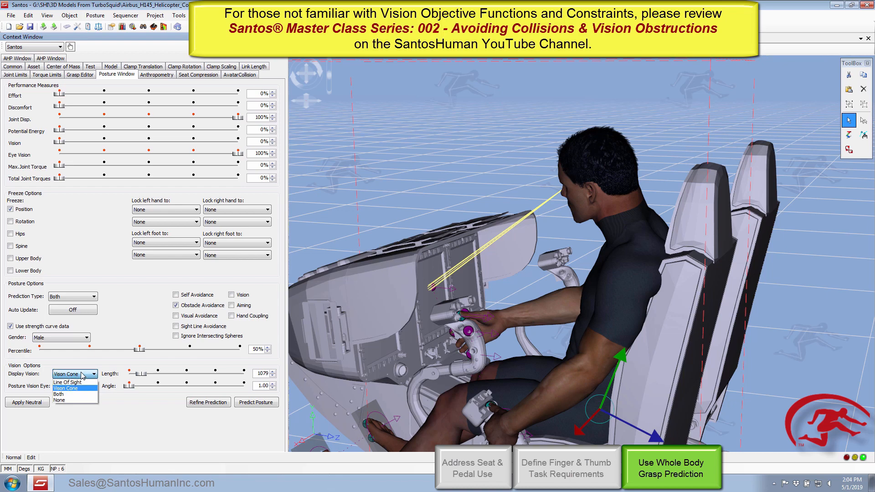
{"action": "left_click", "coordinate": [59, 400]}
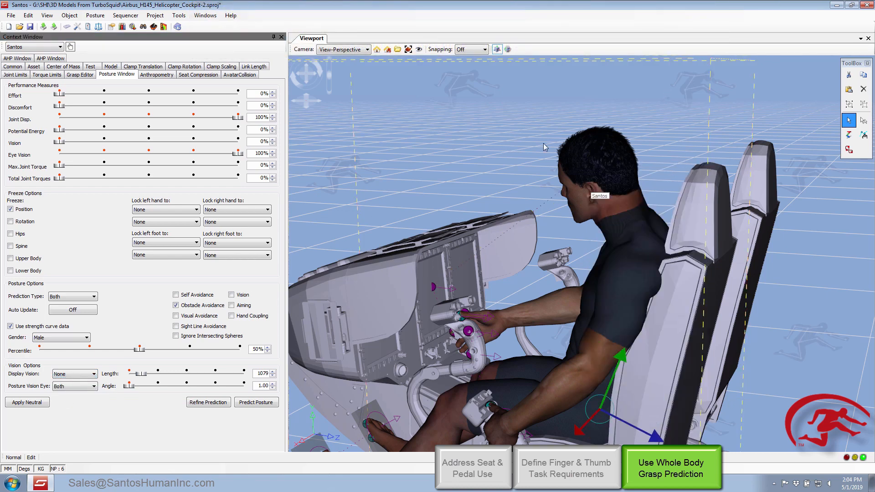
{"action": "left_click", "coordinate": [418, 50]}
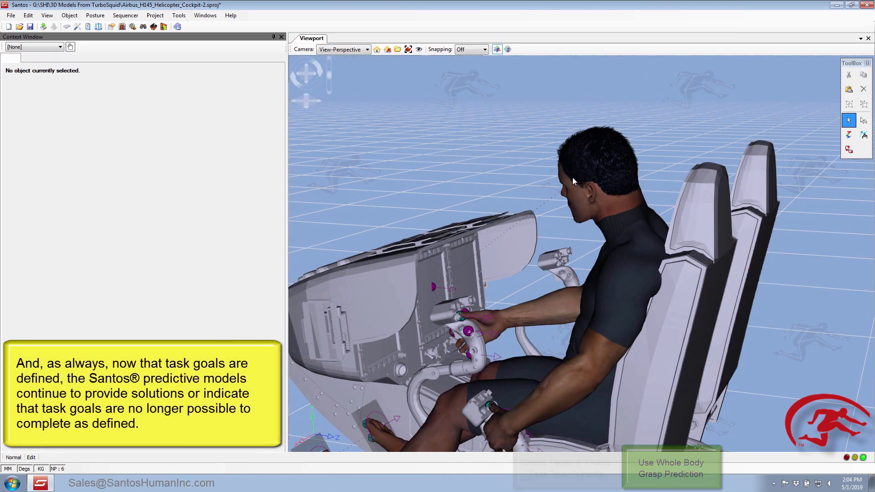
Tilt the side stick beside the seat by rotating its Joystick-Rotate marker to about -78.87 degrees around the first axis.
{"action": "middle_click_drag", "start_coordinate": [572, 177], "coordinate": [540, 255]}
{"action": "scroll", "coordinate": [540, 255], "scroll_direction": "up", "scroll_amount": 4}
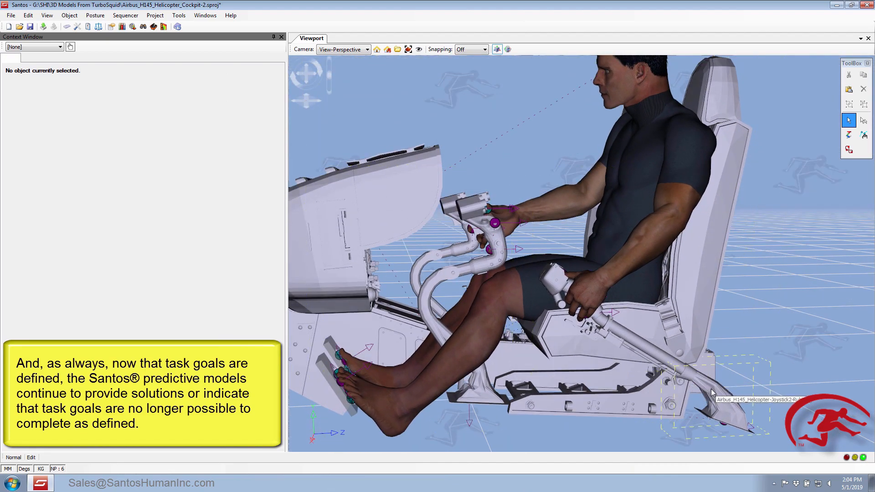
{"action": "left_click", "coordinate": [723, 426]}
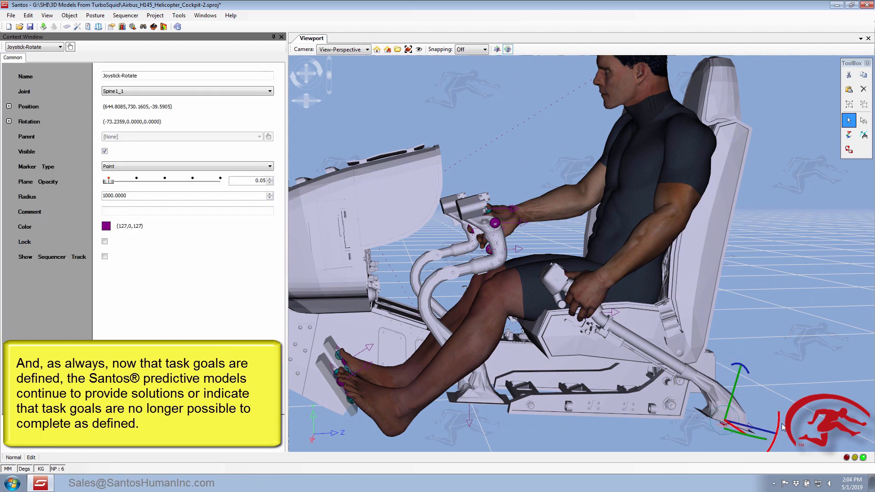
{"action": "left_click_drag", "start_coordinate": [779, 427], "coordinate": [780, 423]}
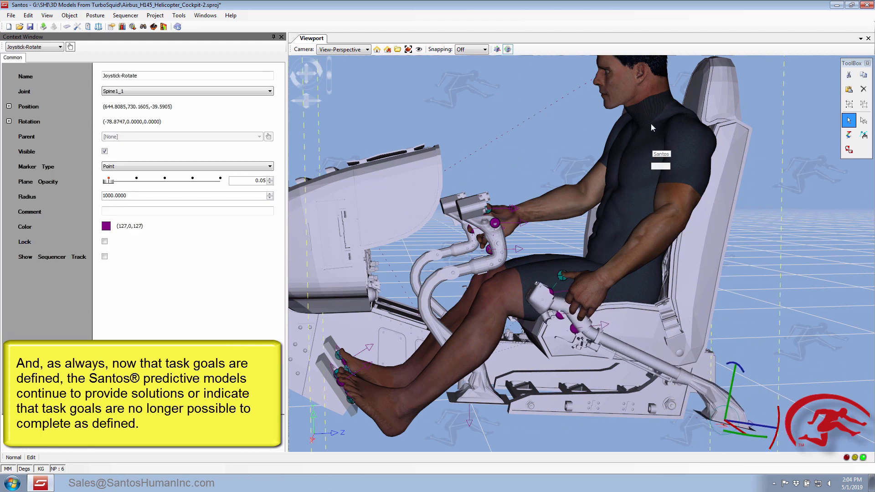
Predict Santos's posture for the tilted side stick and examine the resulting grasp from the side and front.
{"action": "right_click", "coordinate": [652, 125]}
{"action": "left_click", "coordinate": [680, 184]}
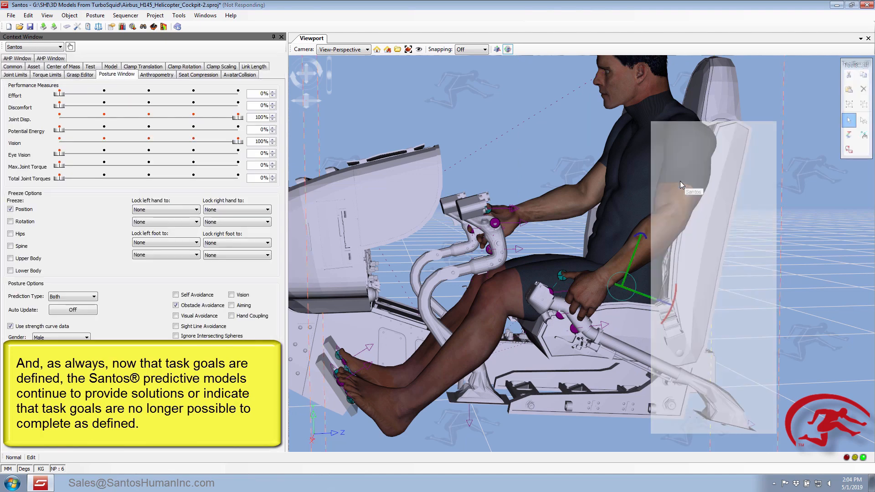
{"action": "left_click", "coordinate": [755, 203]}
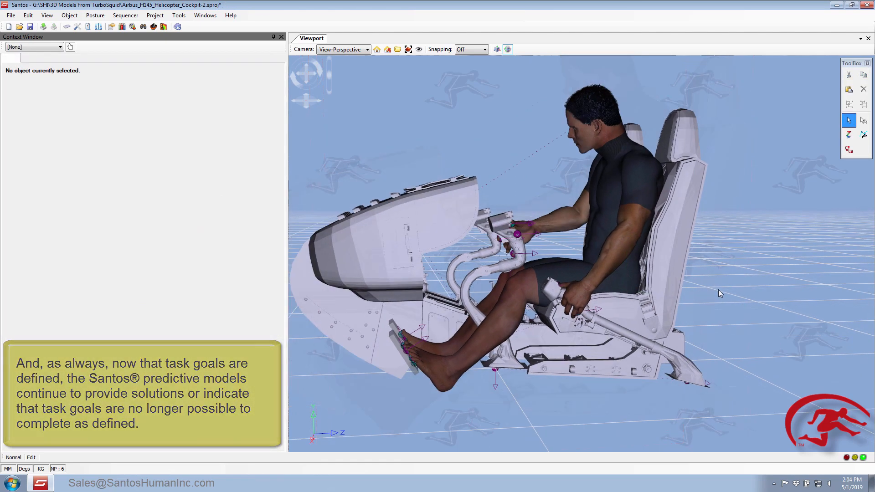
{"action": "middle_click_drag", "start_coordinate": [719, 289], "coordinate": [781, 261]}
{"action": "scroll", "coordinate": [750, 286], "scroll_direction": "up", "scroll_amount": 3}
{"action": "scroll", "coordinate": [756, 258], "scroll_direction": "down", "scroll_amount": 3}
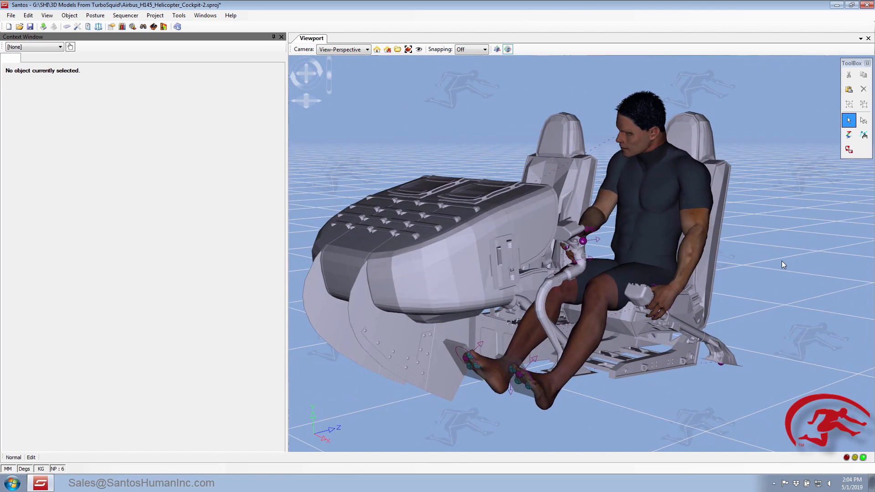